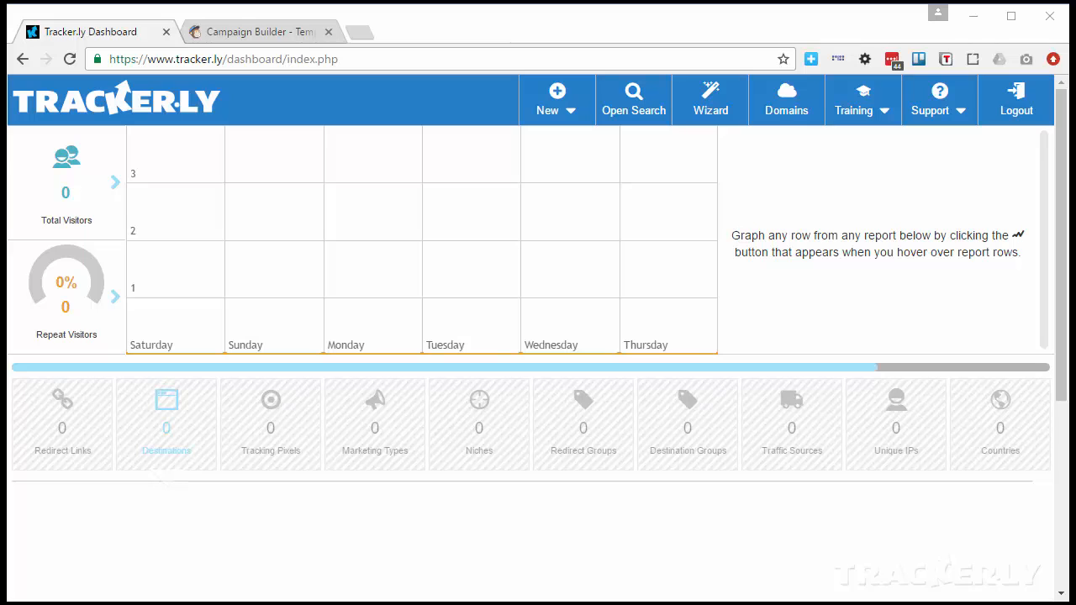
{"action": "left_click", "coordinate": [570, 112]}
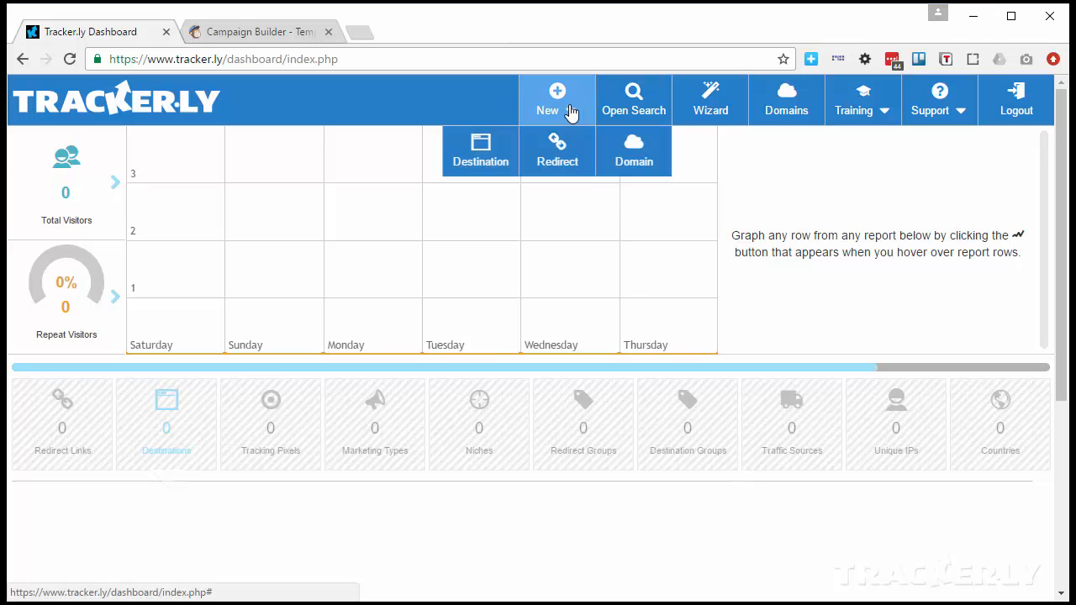
{"action": "left_click", "coordinate": [646, 151]}
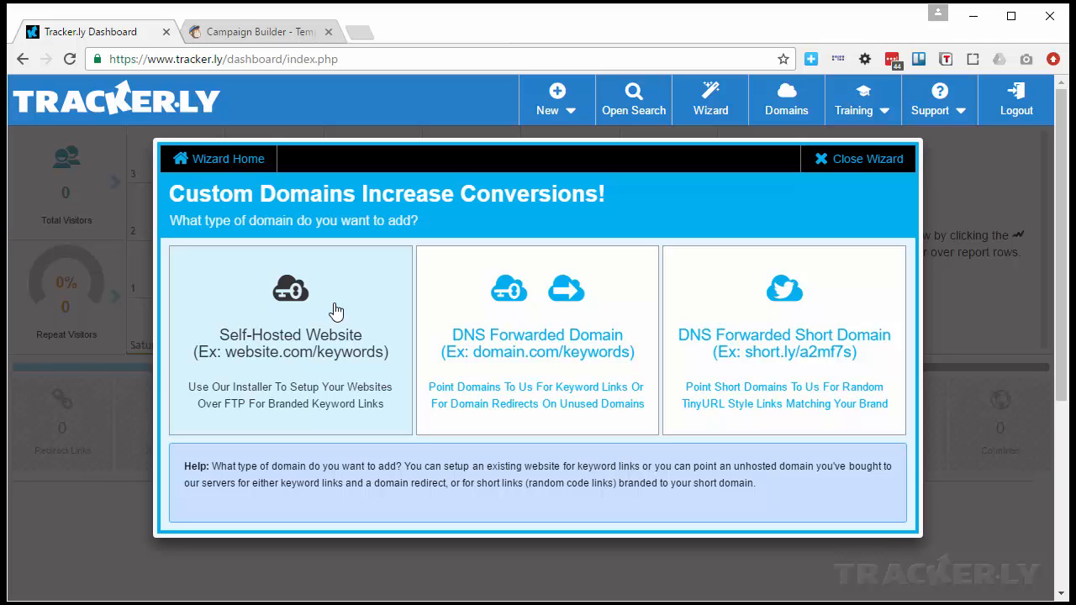
{"action": "left_click", "coordinate": [286, 345]}
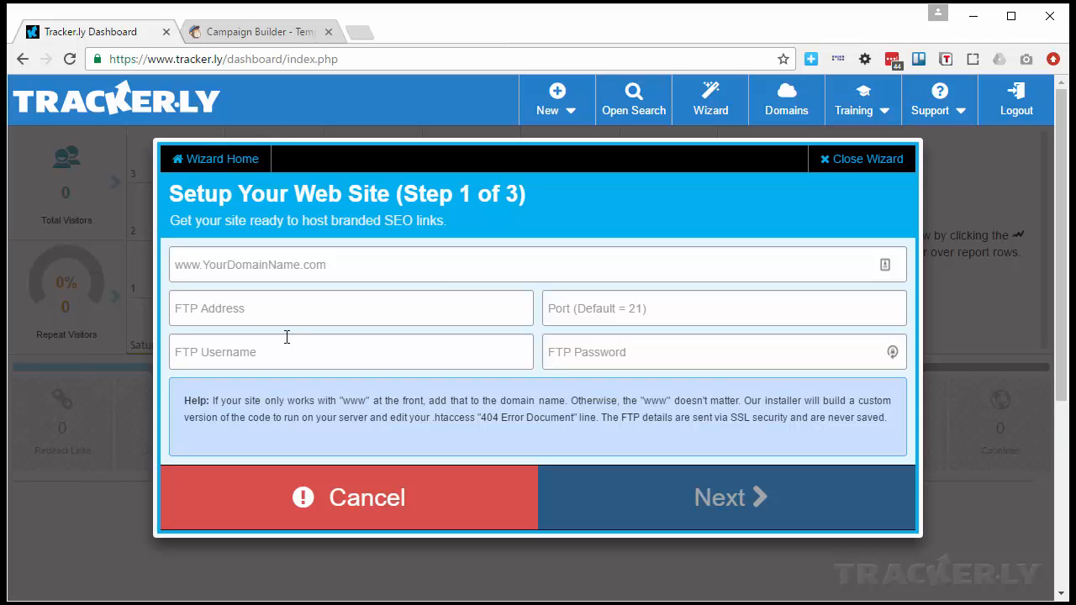
{"action": "left_click", "coordinate": [300, 264]}
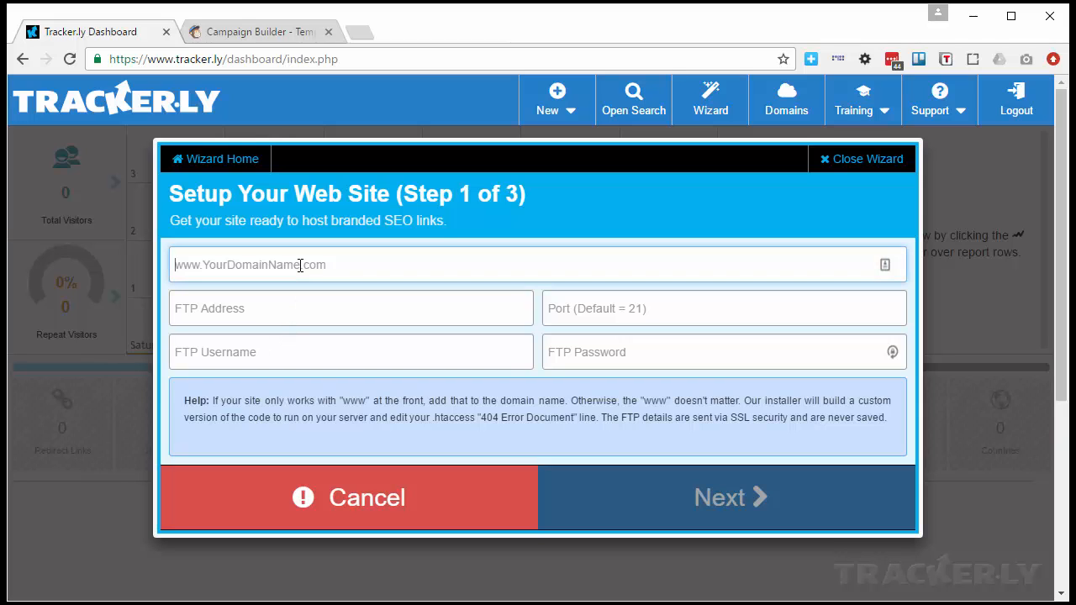
{"action": "type", "text": "www.stufftotry.com"}
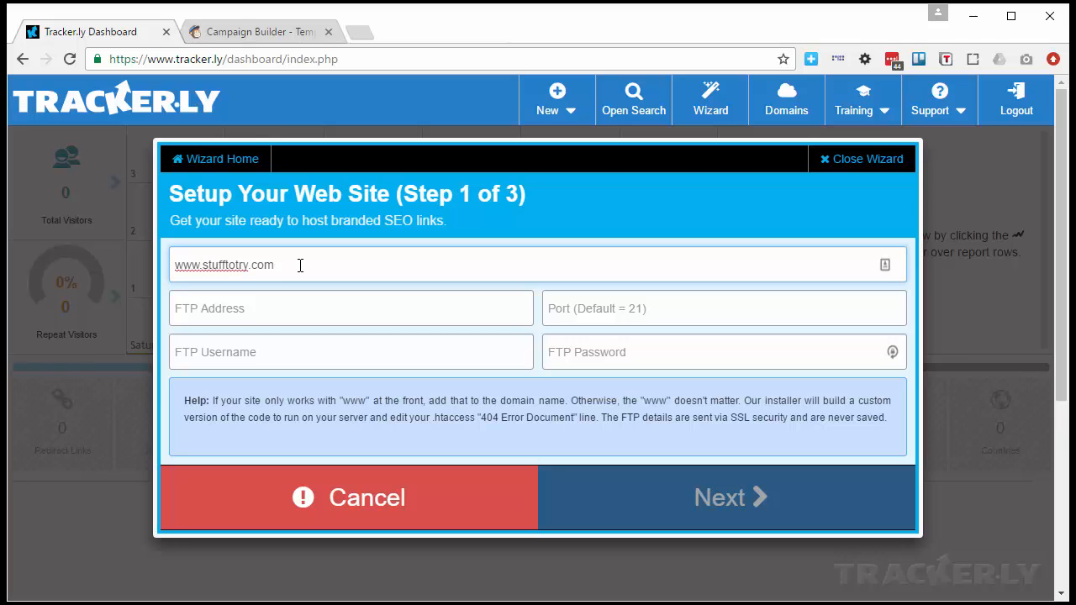
- Set the website's FTP address to ftp.stufftotry.com, leaving the port field empty
{"action": "key", "text": "Tab"}
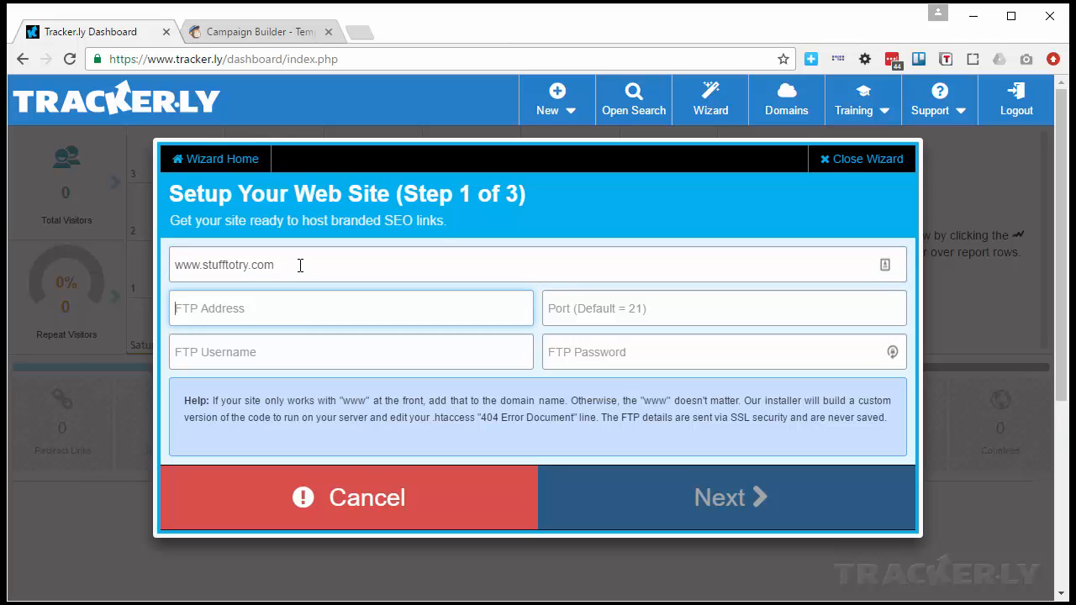
{"action": "type", "text": "ftp.stufftotry.com"}
{"action": "key", "text": "Tab"}
{"action": "key", "text": "Tab"}
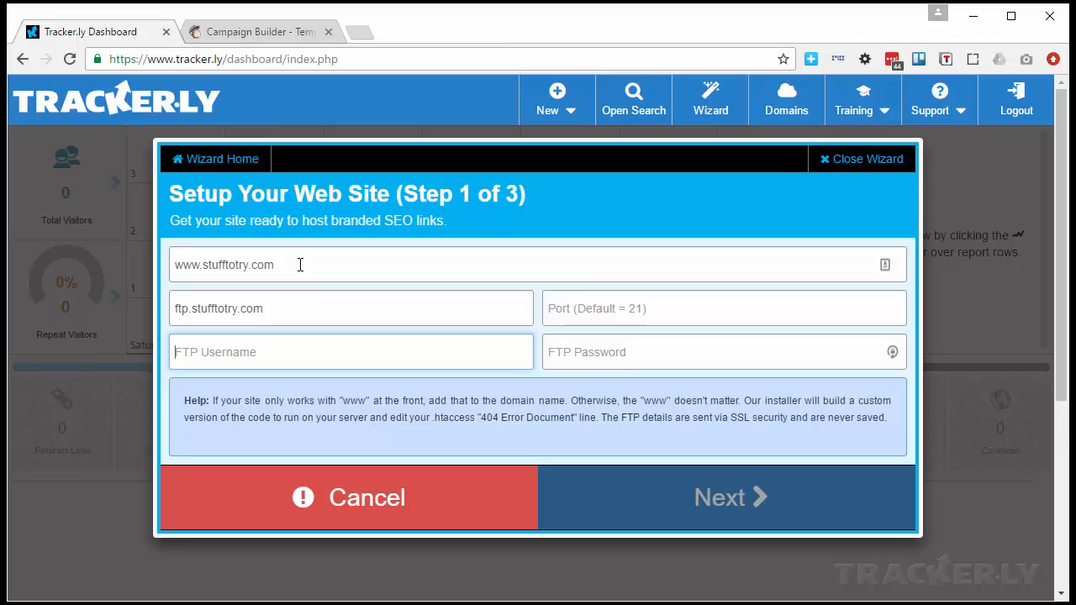
- Fill in the full FTP username including the domain part, and cancel the website setup
{"action": "type", "text": "username"}
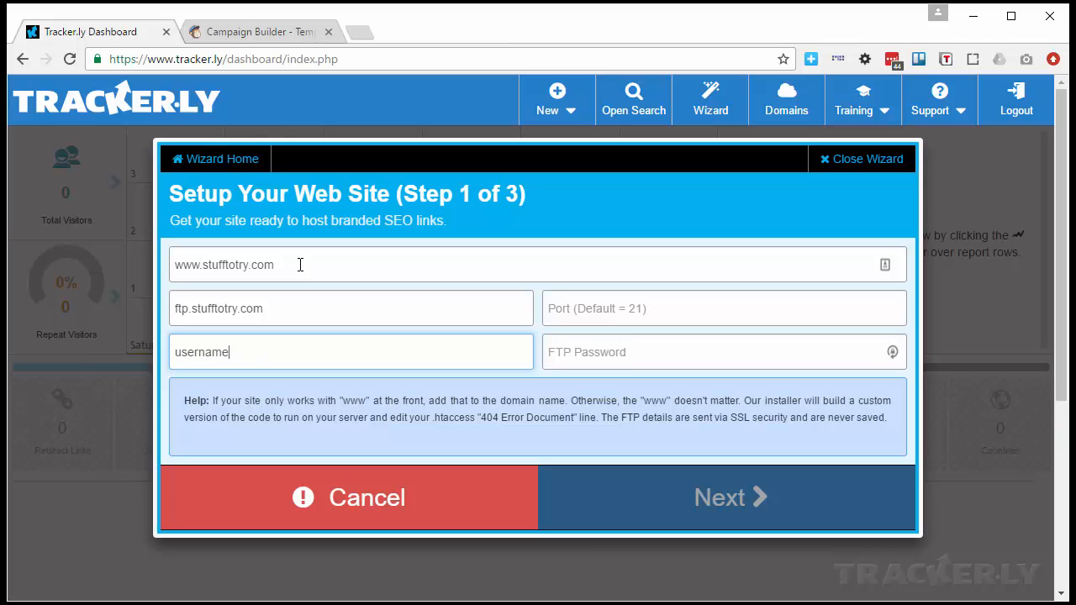
{"action": "type", "text": "@stufftotry.com"}
{"action": "key", "text": "BackSpace"}
{"action": "key", "text": "BackSpace"}
{"action": "key", "text": "BackSpace"}
{"action": "key", "text": "BackSpace"}
{"action": "key", "text": "BackSpace"}
{"action": "key", "text": "BackSpace"}
{"action": "key", "text": "BackSpace"}
{"action": "key", "text": "BackSpace"}
{"action": "type", "text": "otry.com"}
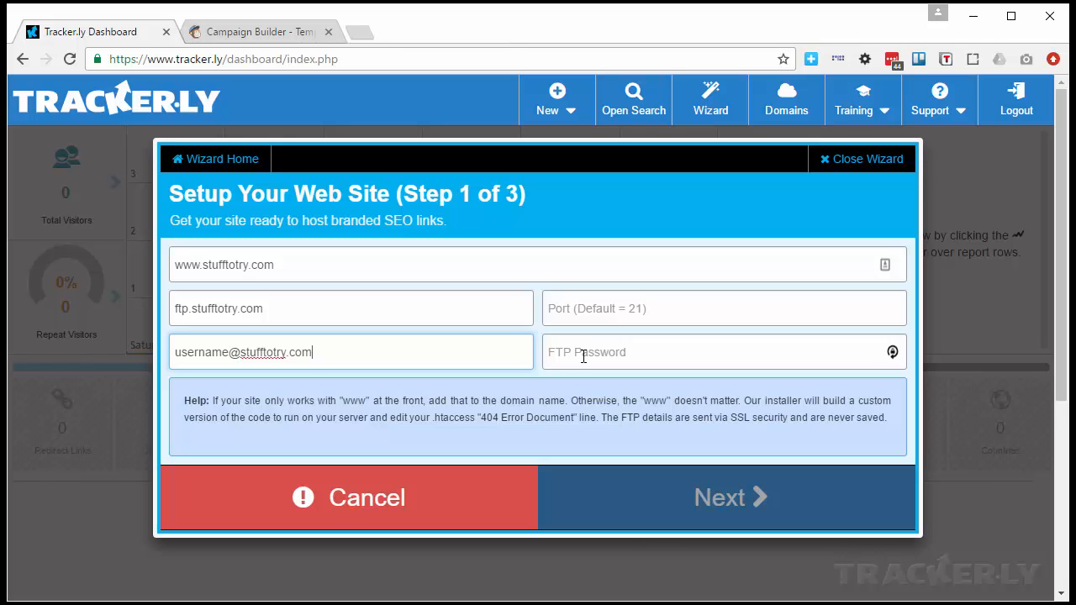
{"action": "left_click", "coordinate": [335, 475]}
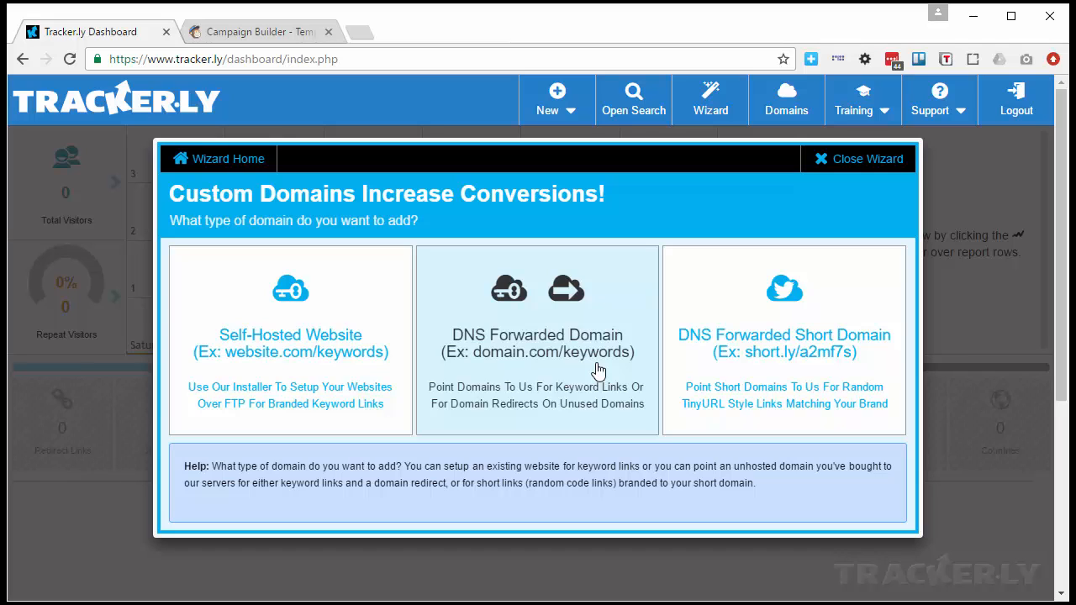
- Try a DNS forwarded domain named stufftotry.com, highlight the two DNS server names in the help text, and leave the wizard without saving
{"action": "left_click", "coordinate": [564, 349]}
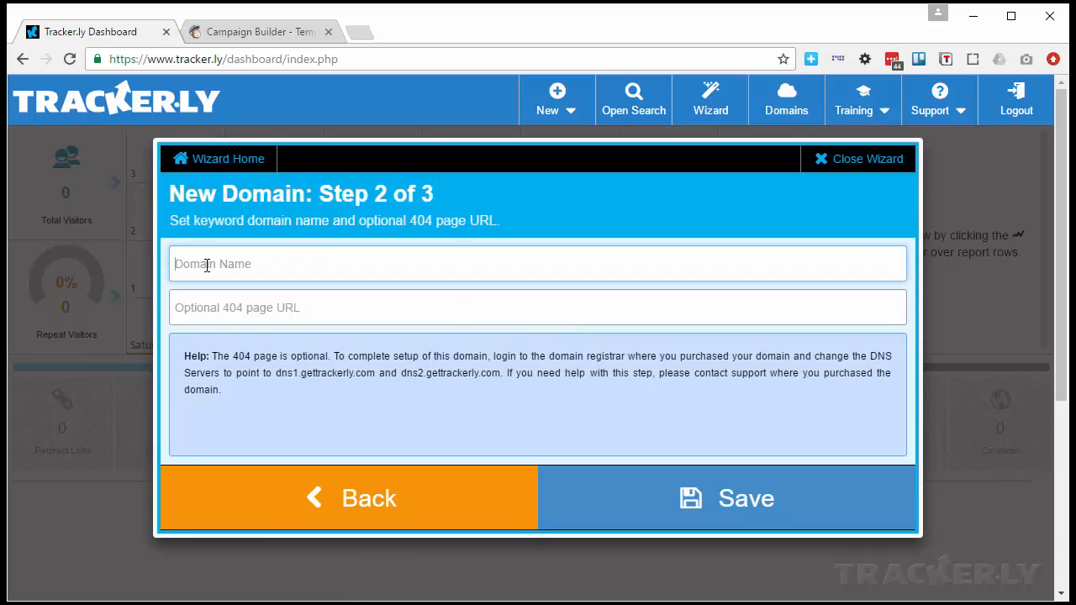
{"action": "type", "text": "stufftotry.com"}
{"action": "left_click_drag", "start_coordinate": [277, 378], "coordinate": [502, 372]}
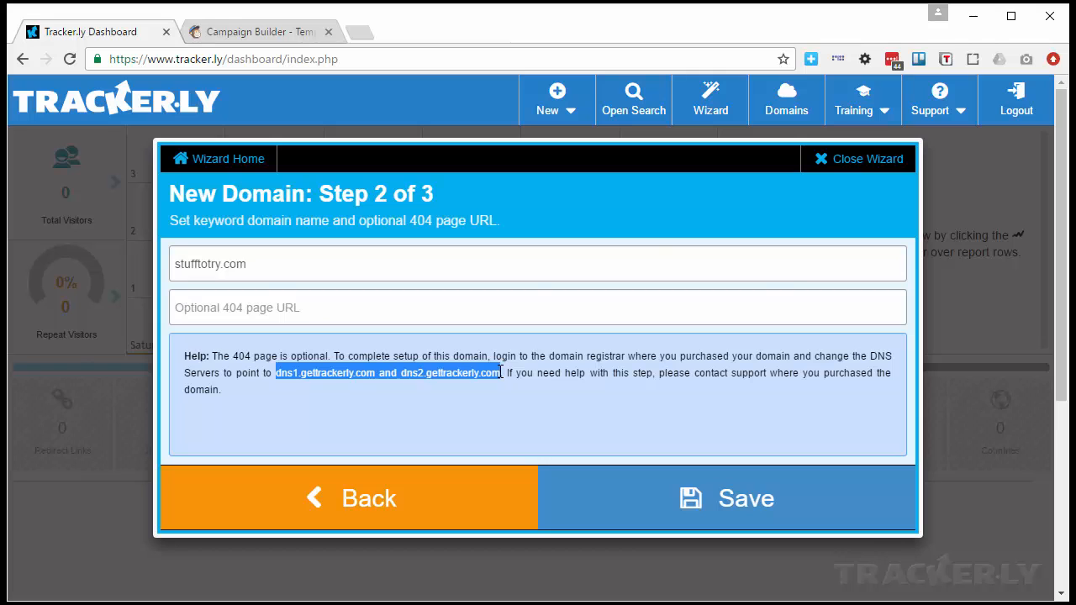
{"action": "left_click", "coordinate": [454, 497]}
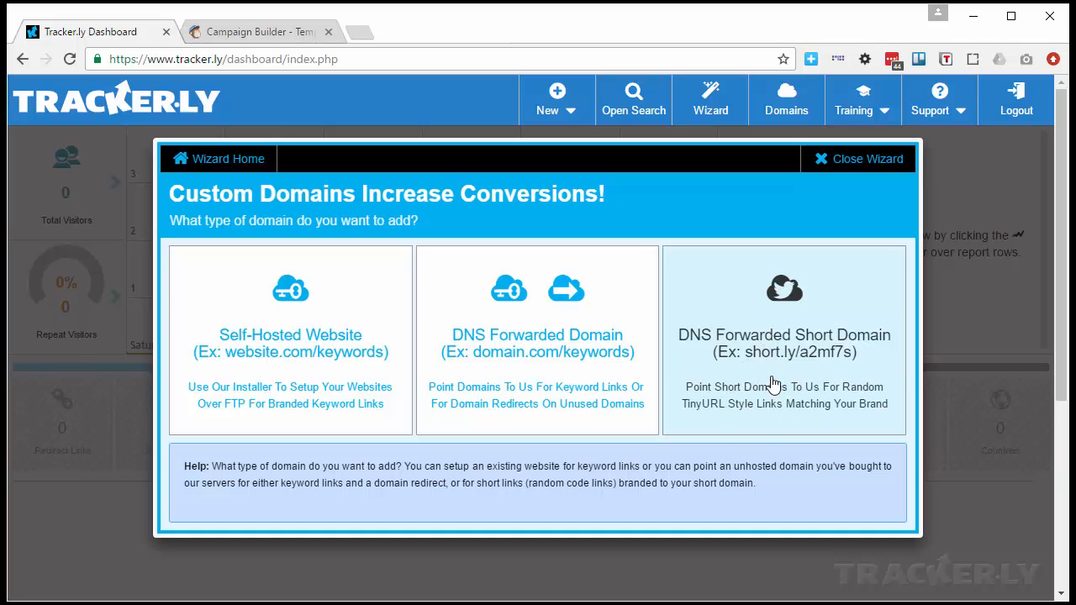
{"action": "left_click", "coordinate": [870, 169]}
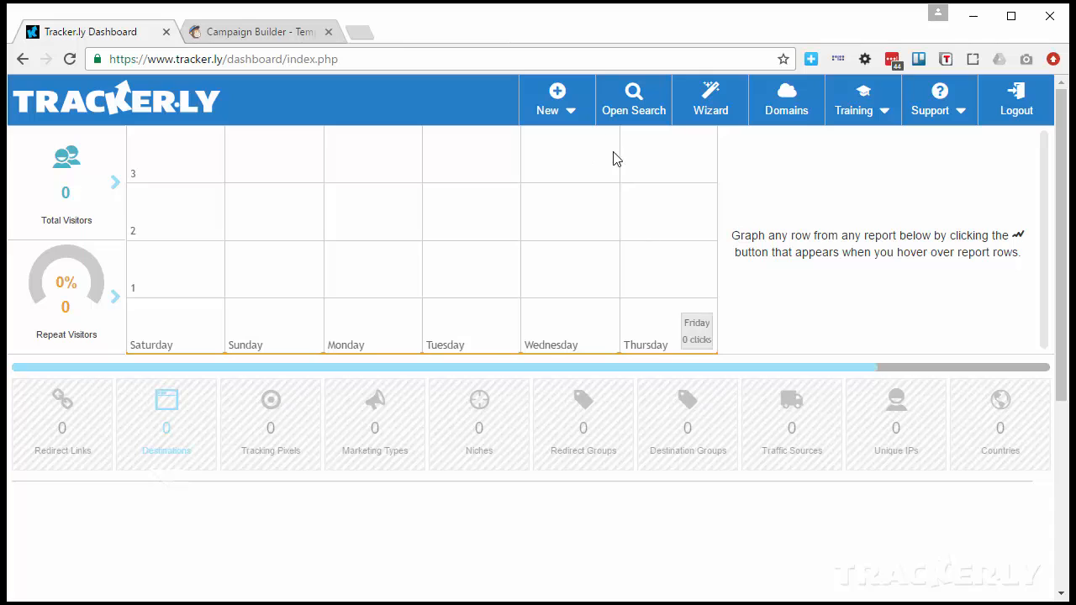
- Create a new destination with the reference name "Tracker.ly Website" and the destination URL join.tracker.ly
{"action": "left_click", "coordinate": [564, 100]}
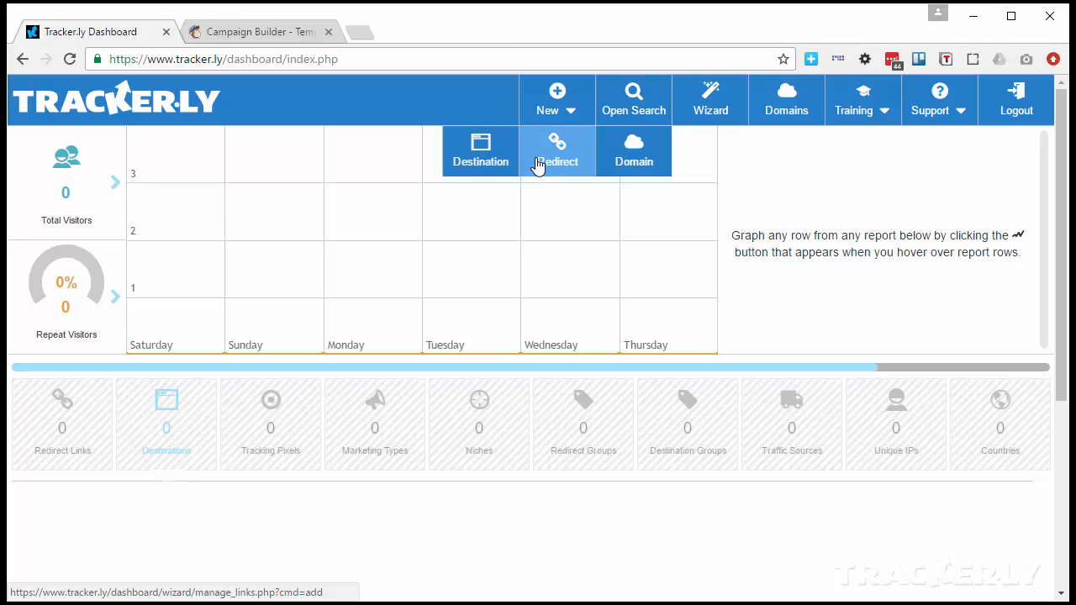
{"action": "left_click", "coordinate": [481, 156]}
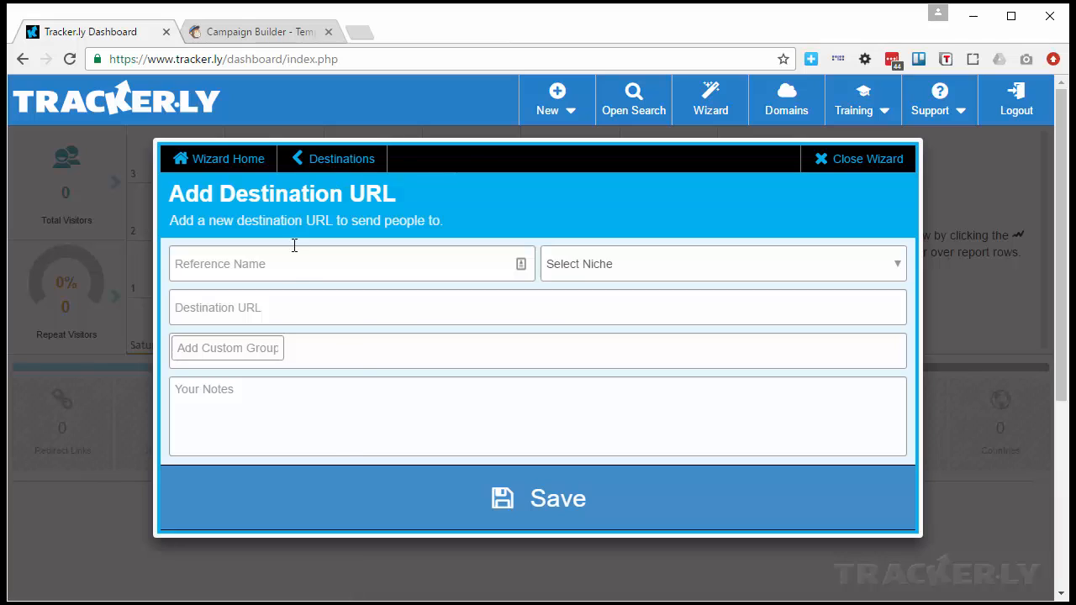
{"action": "left_click", "coordinate": [295, 269]}
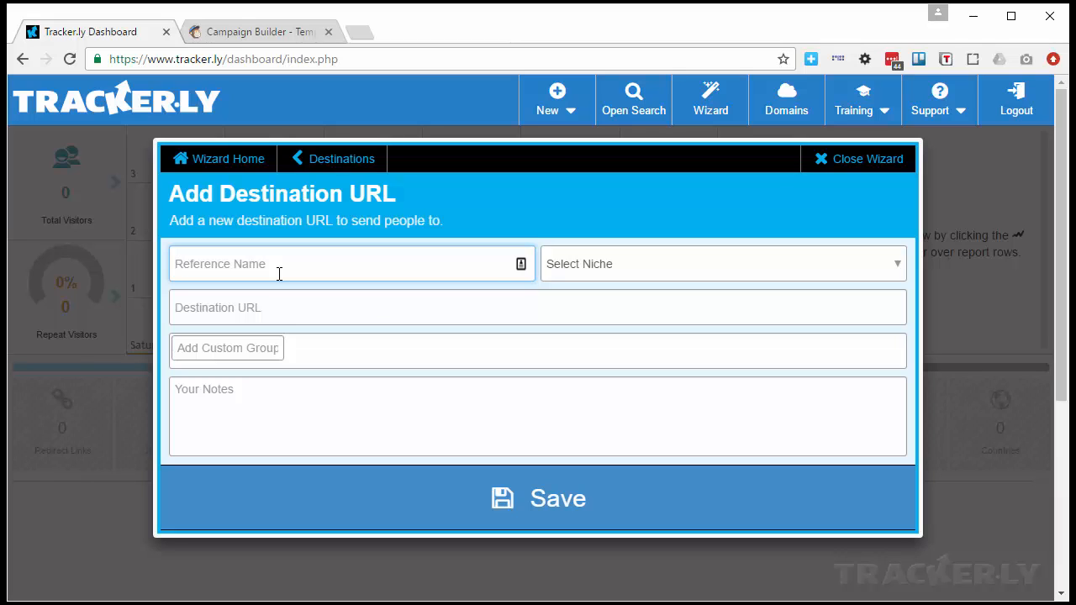
{"action": "type", "text": "Tracker.ly Website"}
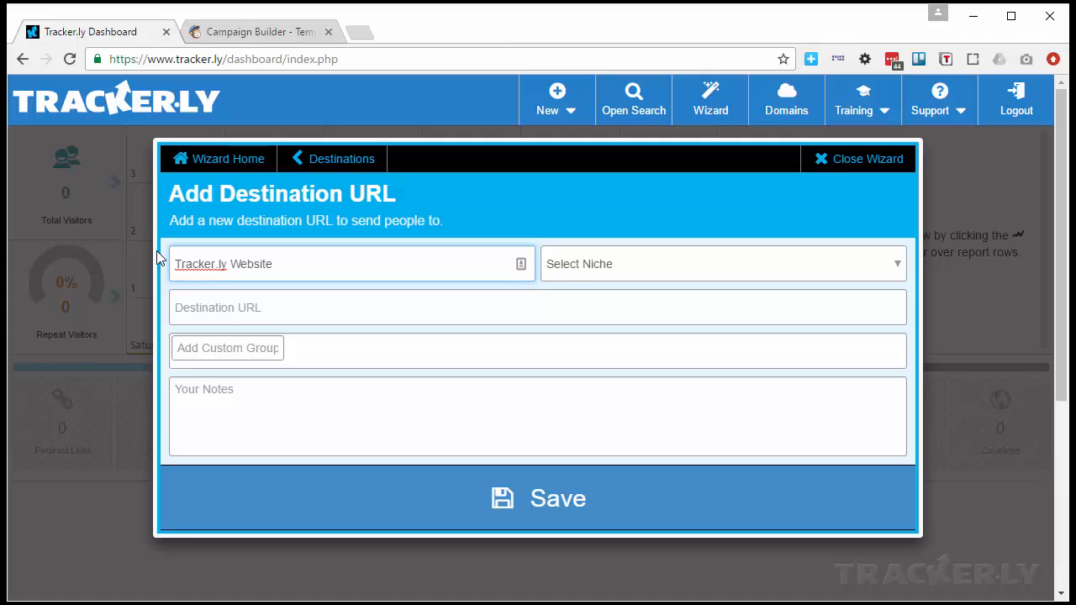
{"action": "key", "text": "Tab"}
{"action": "key", "text": "Tab"}
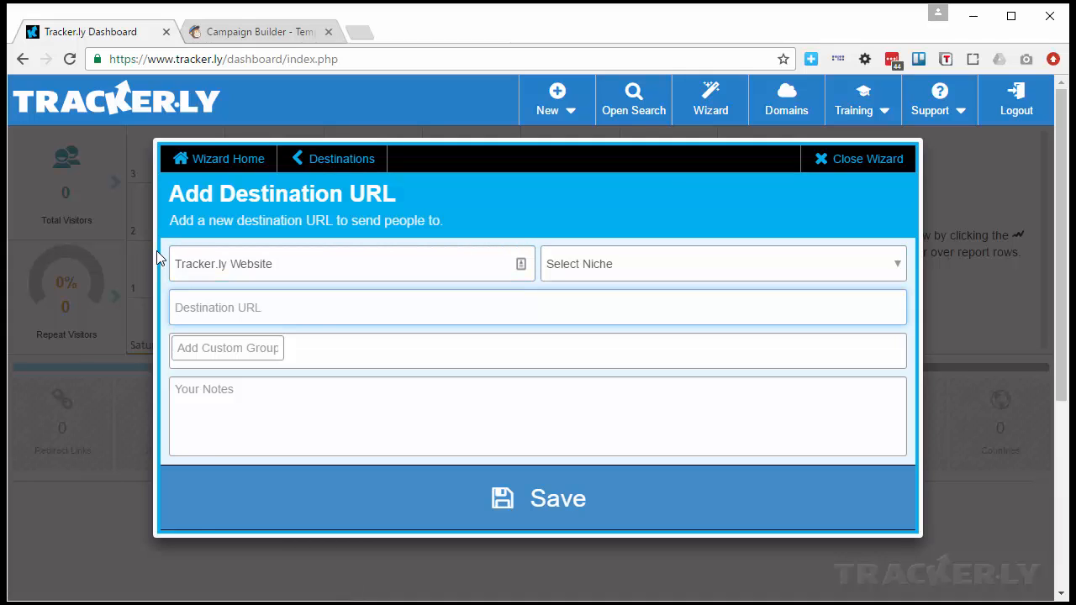
{"action": "type", "text": "join.tracker.ly"}
- Add the custom group "Affiliate Links" to the destination
{"action": "left_click", "coordinate": [223, 350]}
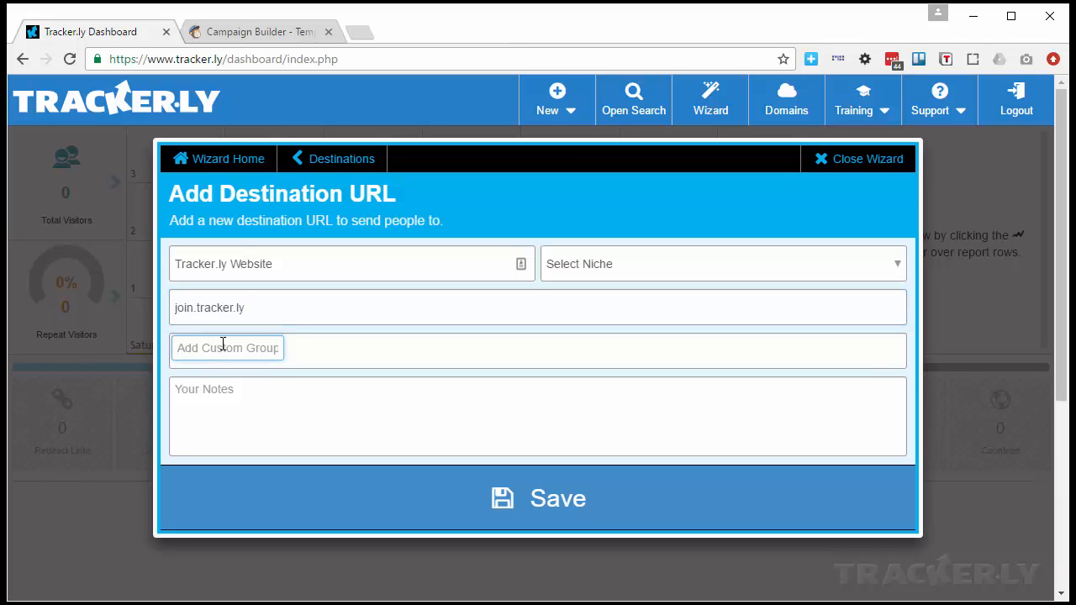
{"action": "type", "text": "Affiliate Link"}
{"action": "type", "text": "nk"}
{"action": "key", "text": "BackSpace"}
{"action": "key", "text": "BackSpace"}
{"action": "key", "text": "BackSpace"}
{"action": "key", "text": "BackSpace"}
{"action": "key", "text": "BackSpace"}
{"action": "type", "text": "inks"}
{"action": "key", "text": "Return"}
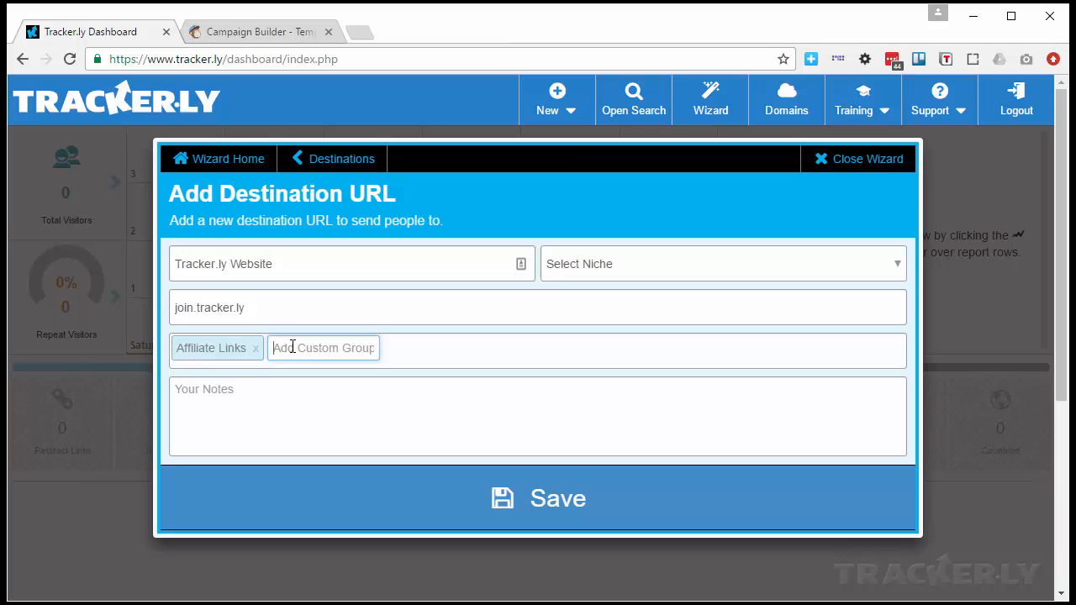
- Add a second custom group, "Clickbank Affiliate Links", and remove both groups from the destination
{"action": "type", "text": "C"}
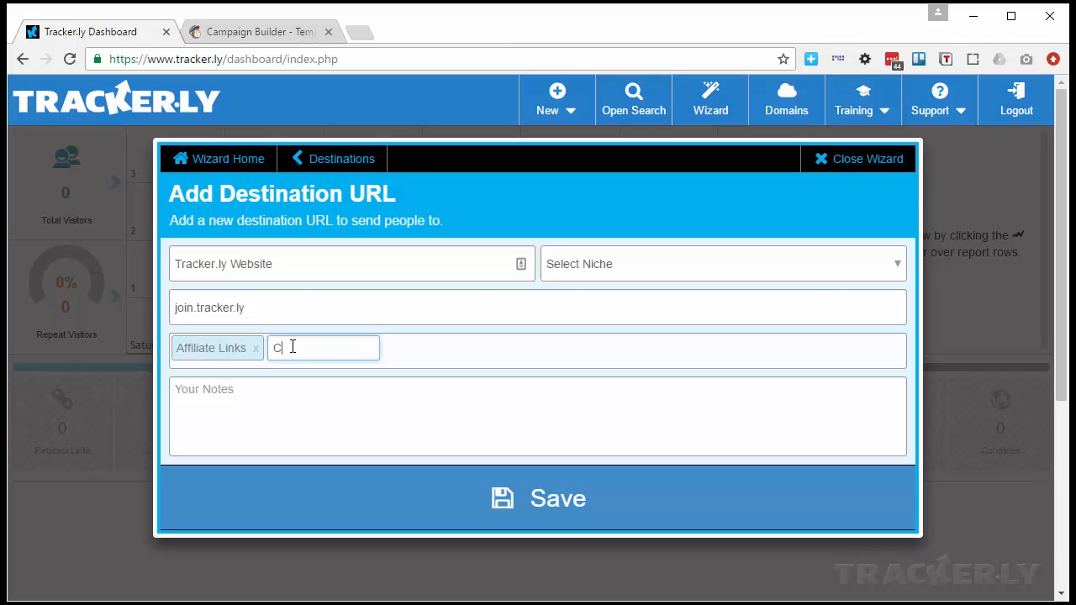
{"action": "type", "text": "lickbank Affiliate Links"}
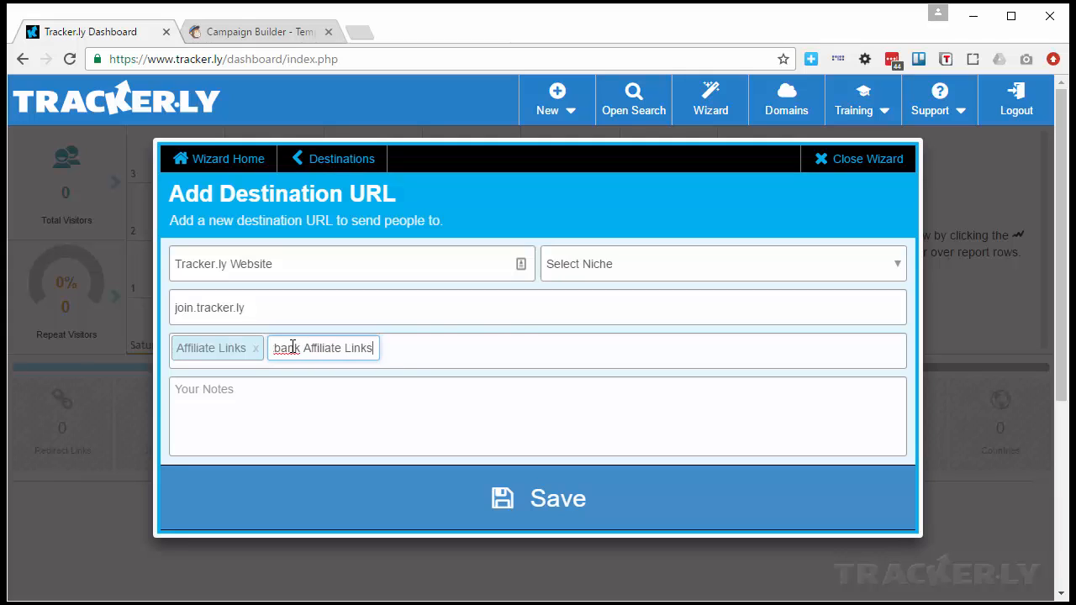
{"action": "key", "text": "Return"}
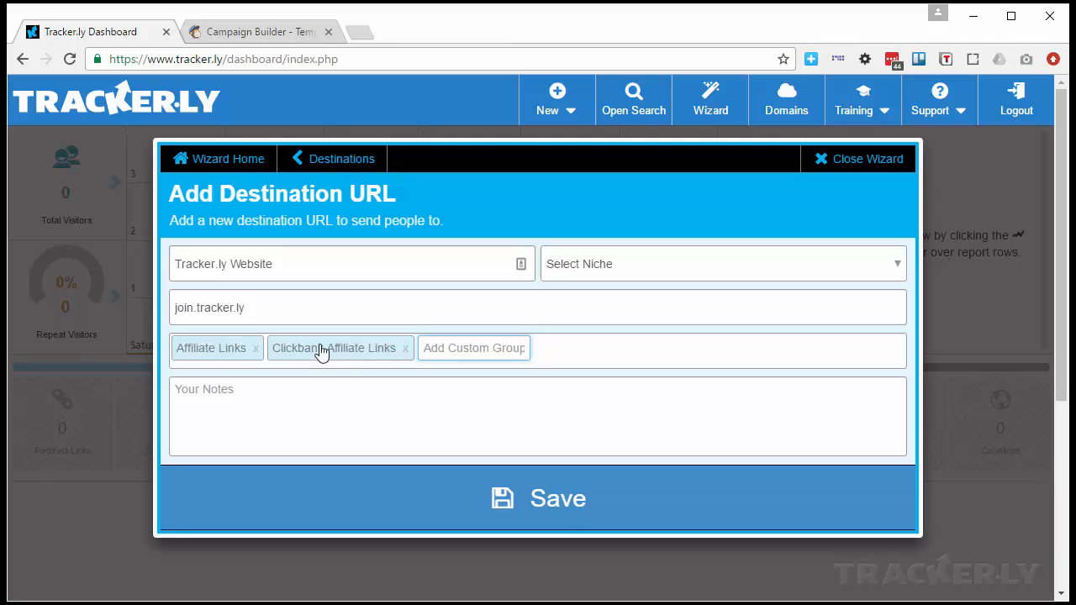
{"action": "left_click", "coordinate": [256, 349]}
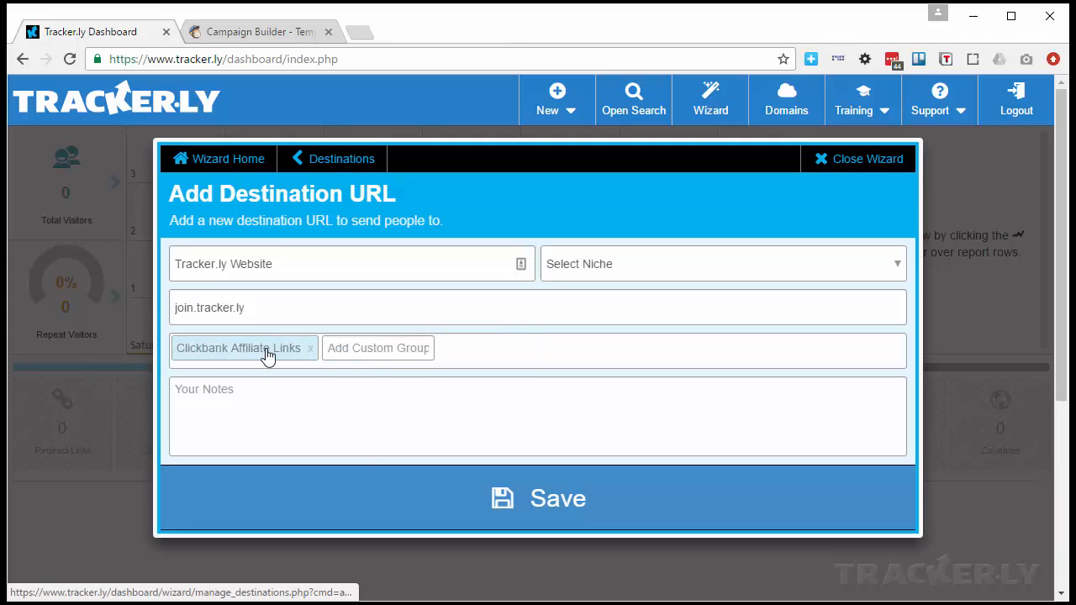
{"action": "left_click", "coordinate": [308, 351]}
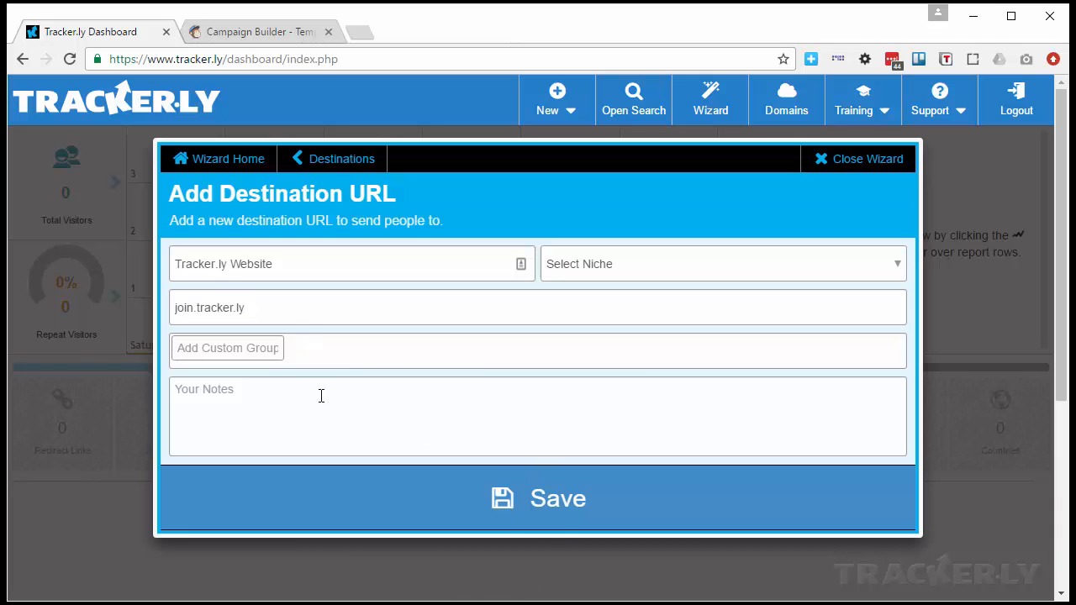
- Save the new destination and close the wizard to return to the dashboard
{"action": "left_click", "coordinate": [566, 513]}
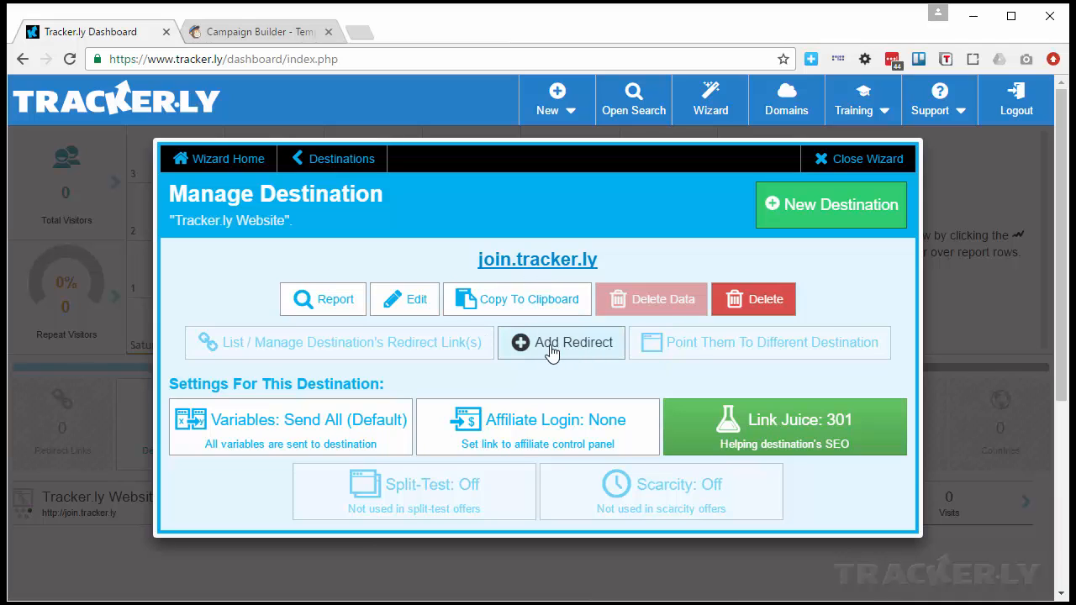
{"action": "left_click", "coordinate": [906, 163]}
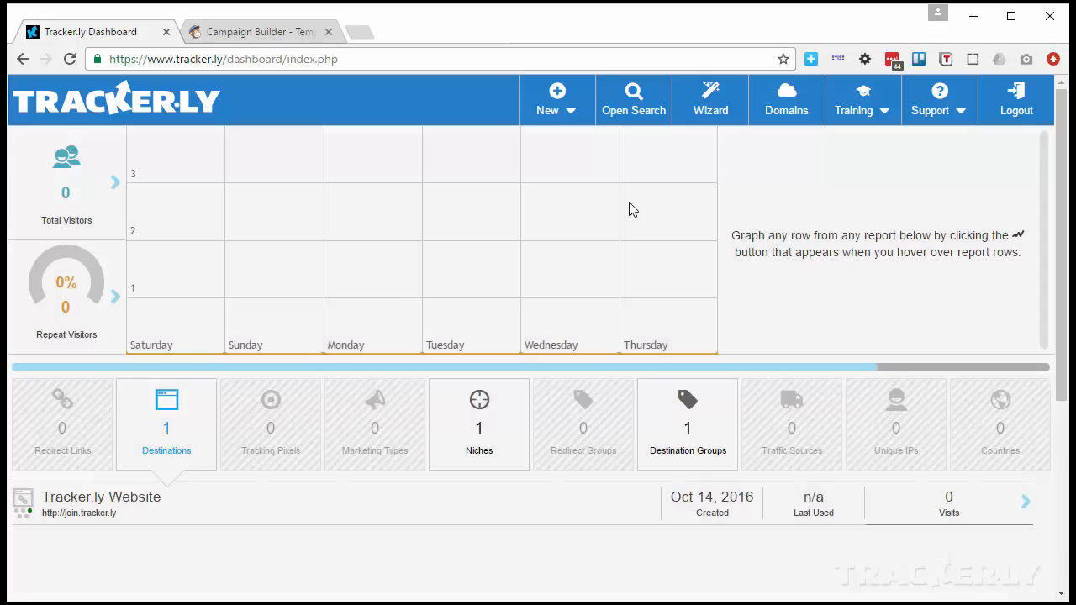
{"action": "left_click", "coordinate": [568, 110]}
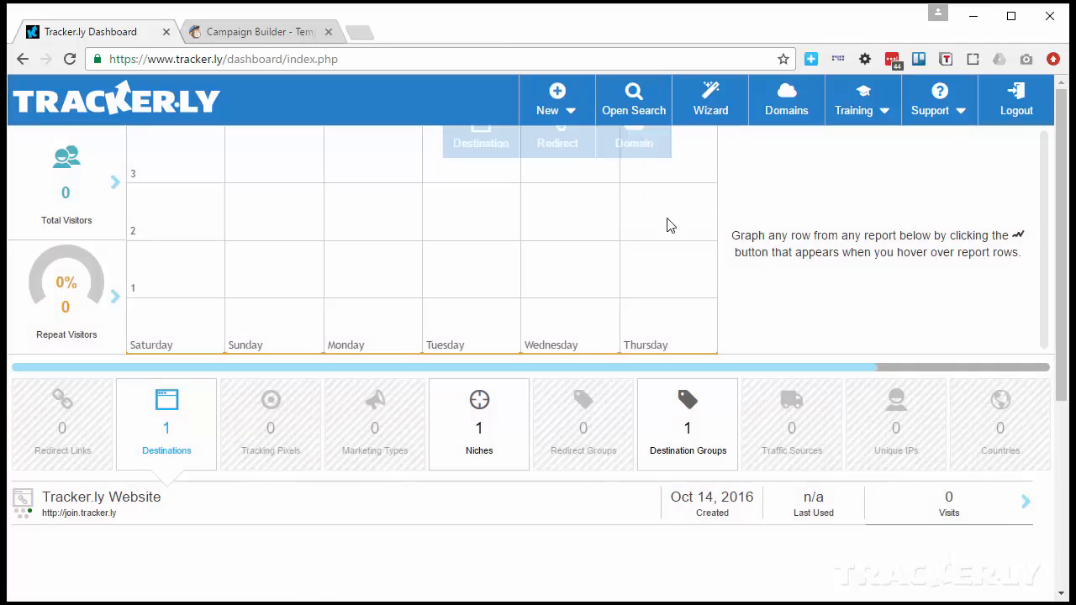
- Add a redirect to the Tracker.ly Website destination and name it "Broadcast Email Link To Tracker.ly"
{"action": "mouse_move", "coordinate": [243, 510]}
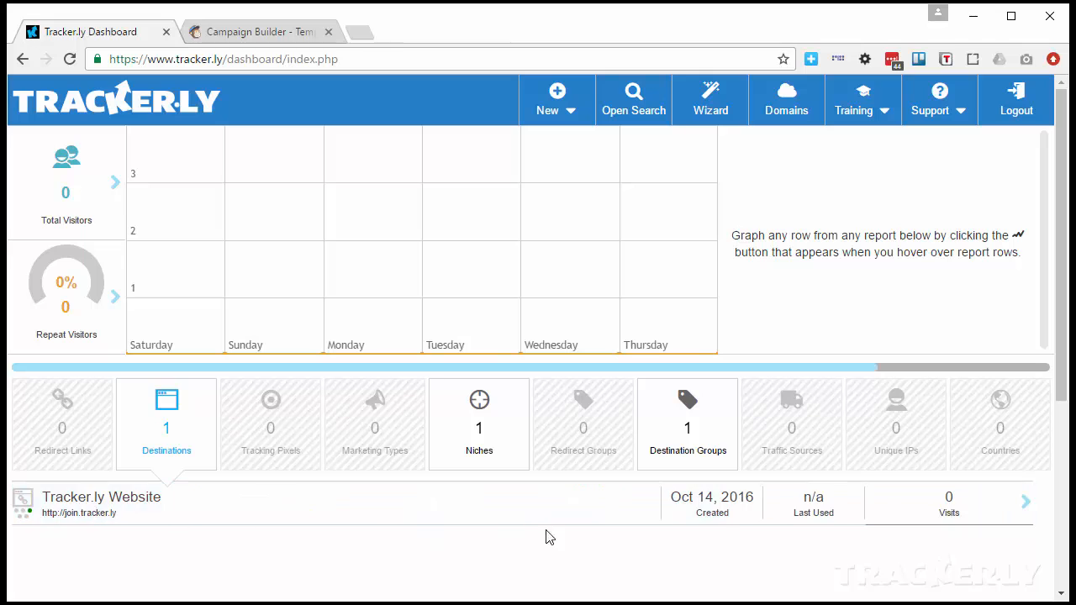
{"action": "mouse_move", "coordinate": [855, 513]}
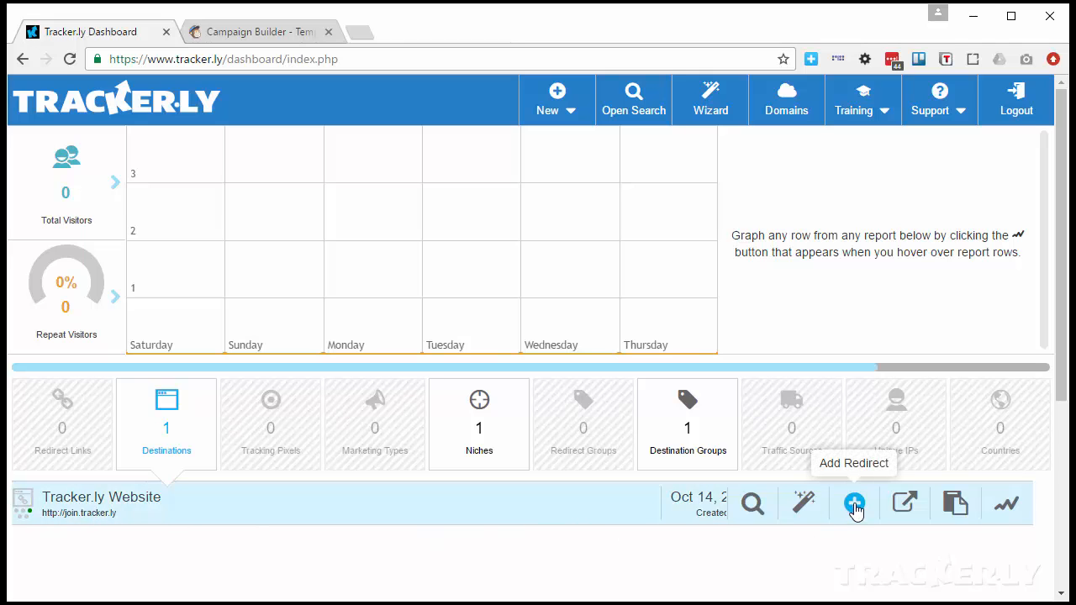
{"action": "left_click", "coordinate": [855, 505]}
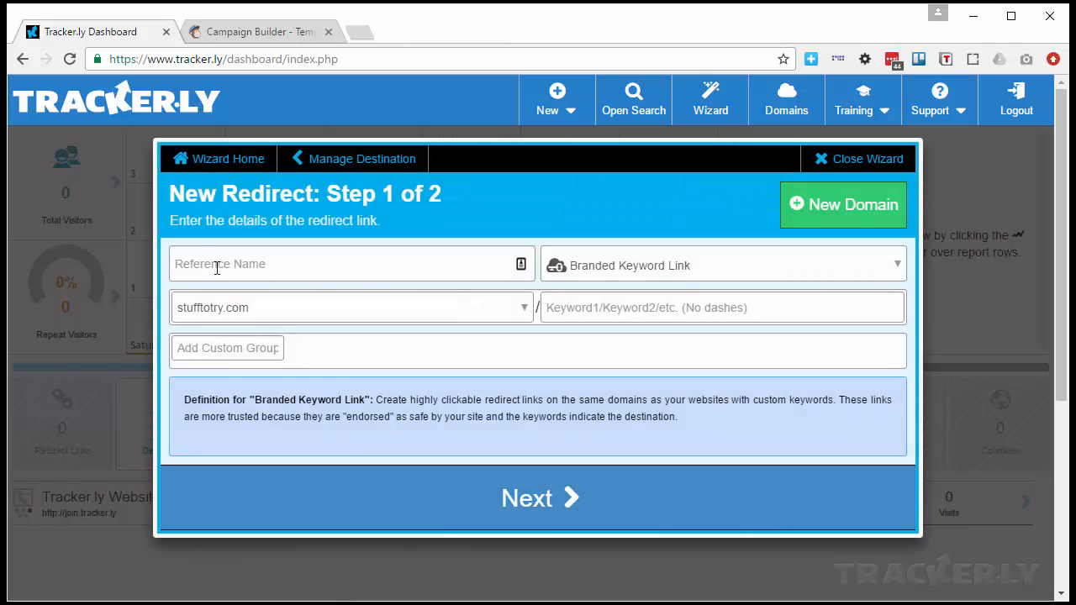
{"action": "left_click", "coordinate": [217, 267]}
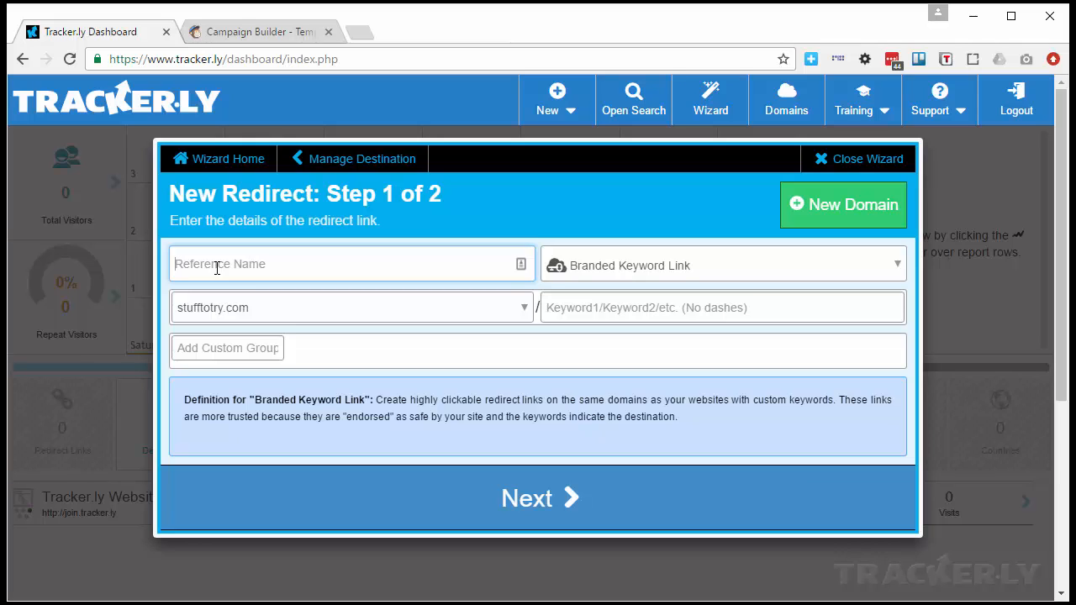
{"action": "type", "text": "Broadcast Email Link To Tracker.ly"}
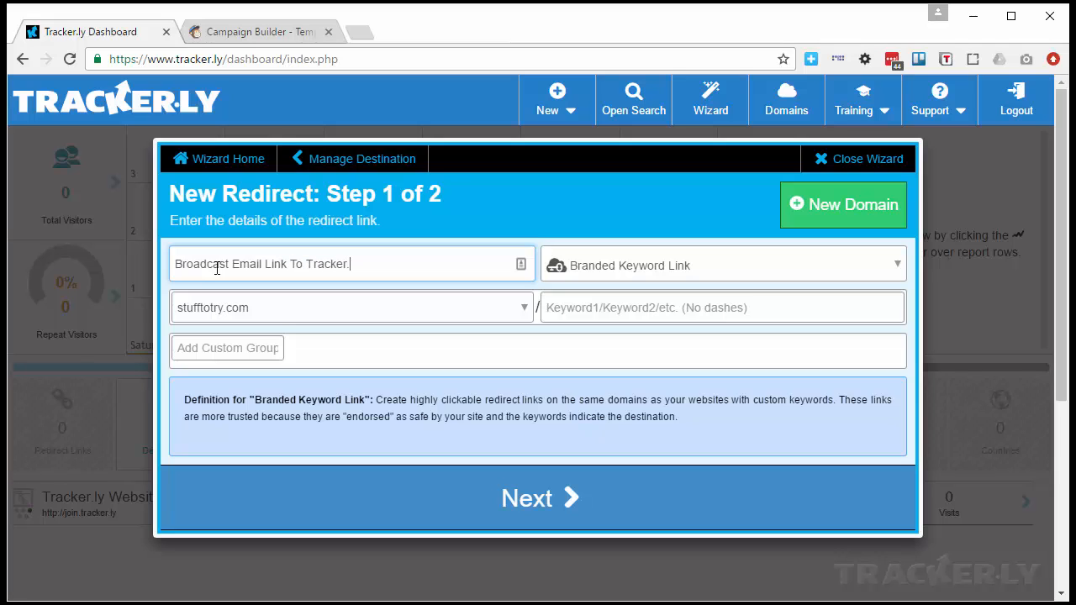
- Keep Branded Keyword Link as the redirect type and set its address to stufftotry.com with the keyword "trackingservice"
{"action": "left_click", "coordinate": [799, 265]}
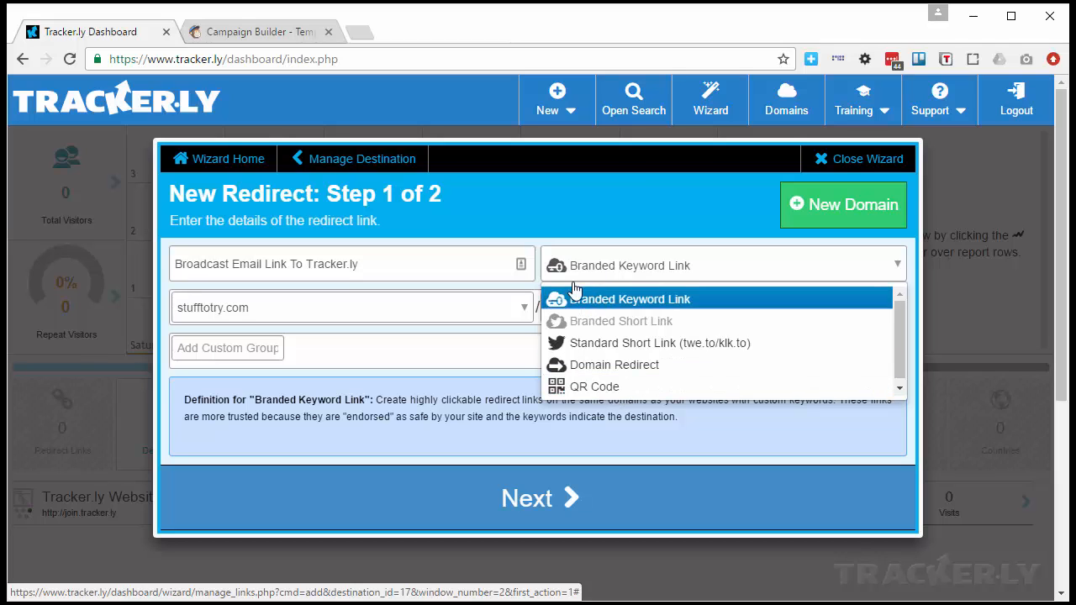
{"action": "key", "text": "Down"}
{"action": "left_click", "coordinate": [626, 303]}
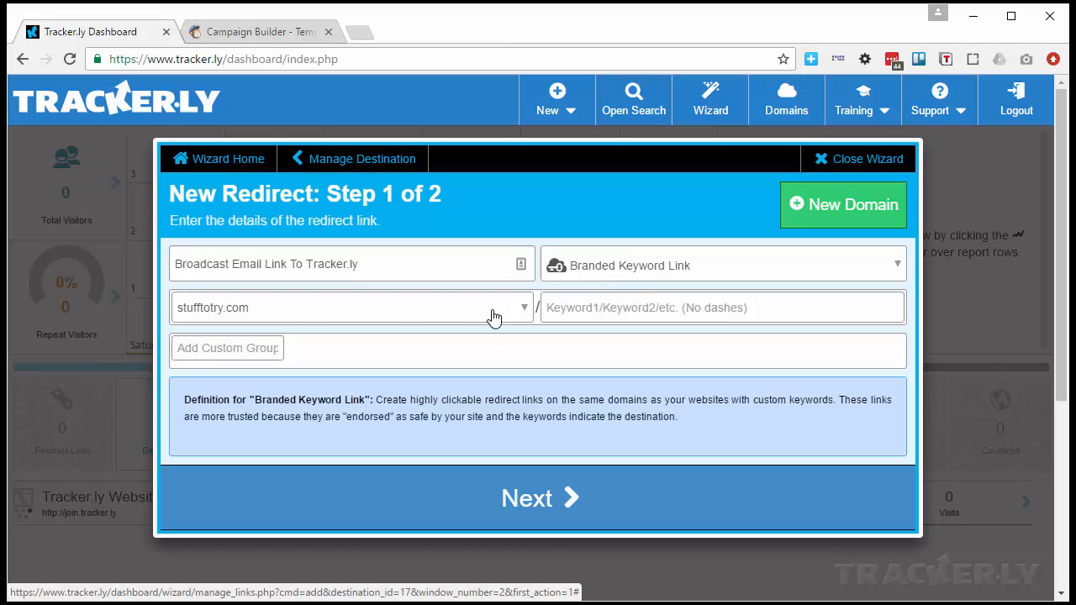
{"action": "left_click", "coordinate": [403, 315]}
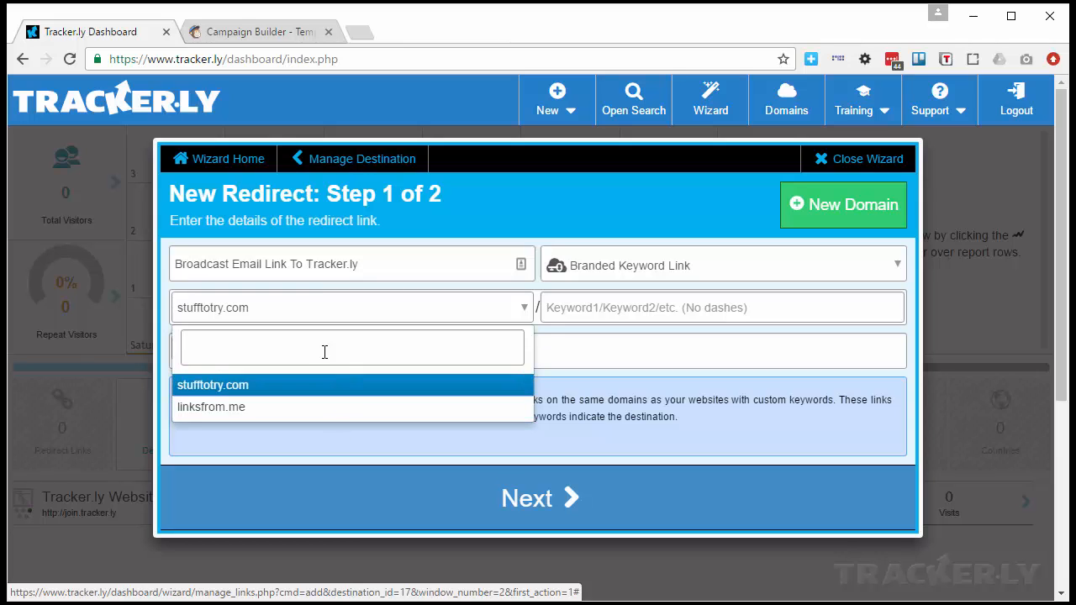
{"action": "left_click", "coordinate": [232, 386]}
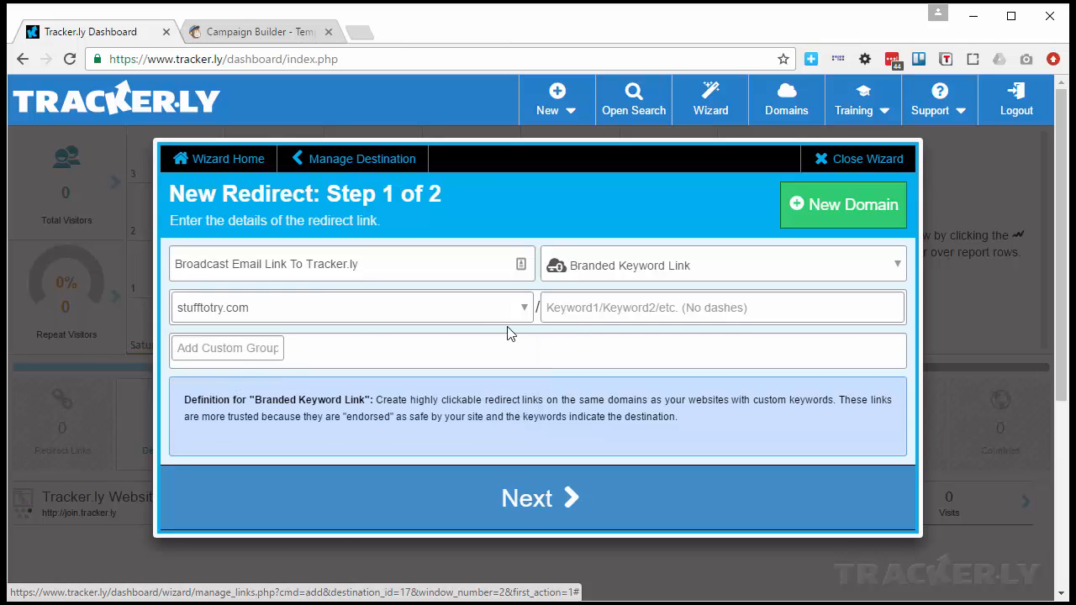
{"action": "left_click", "coordinate": [577, 314]}
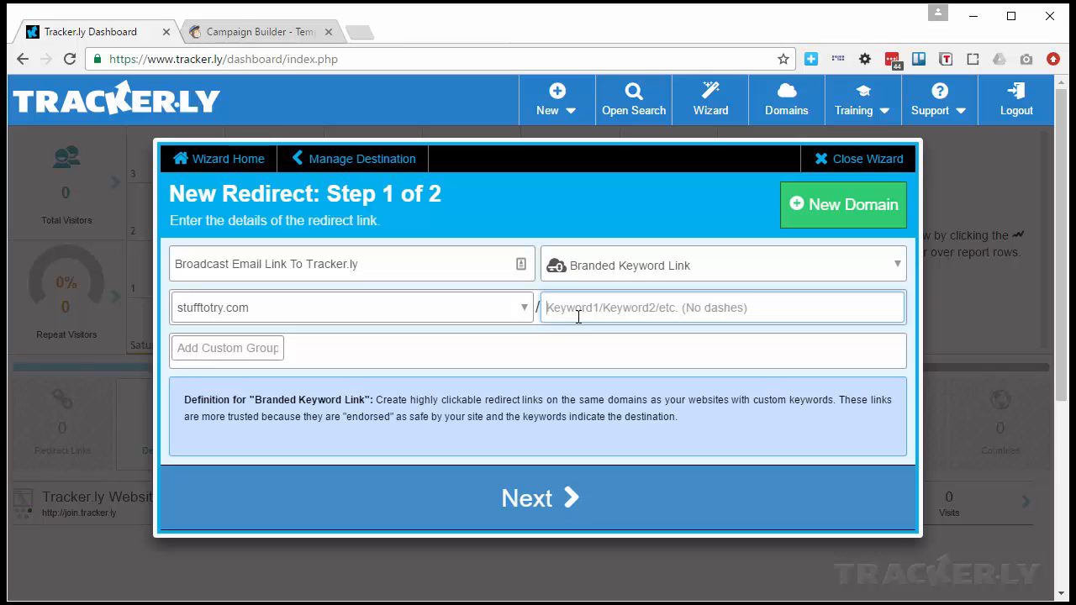
{"action": "type", "text": "trackingservice"}
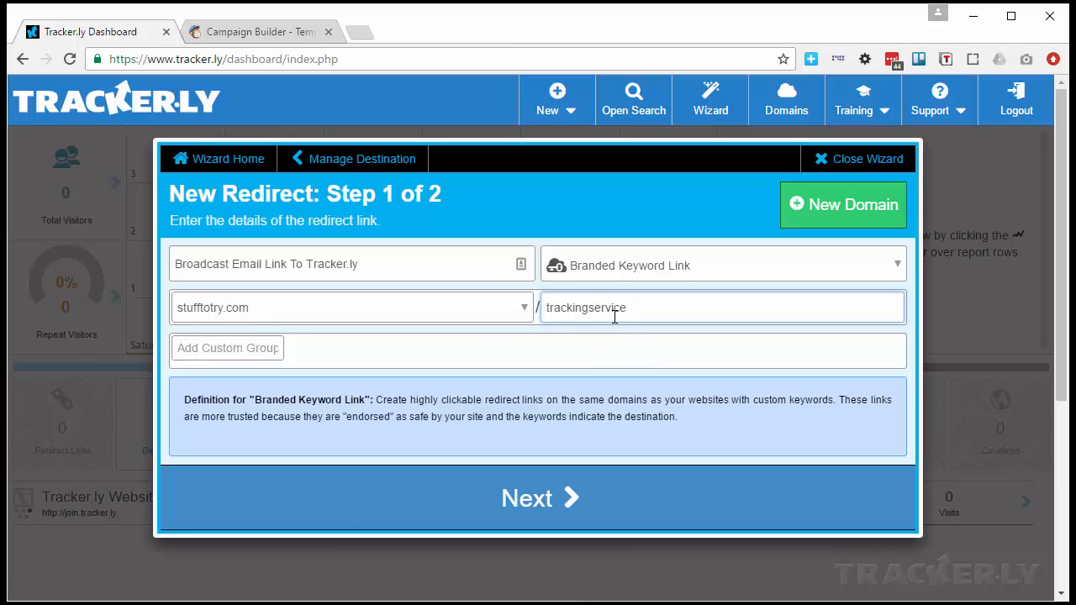
- Add the custom group "Broadcast Emails" to the redirect
{"action": "left_click", "coordinate": [227, 352]}
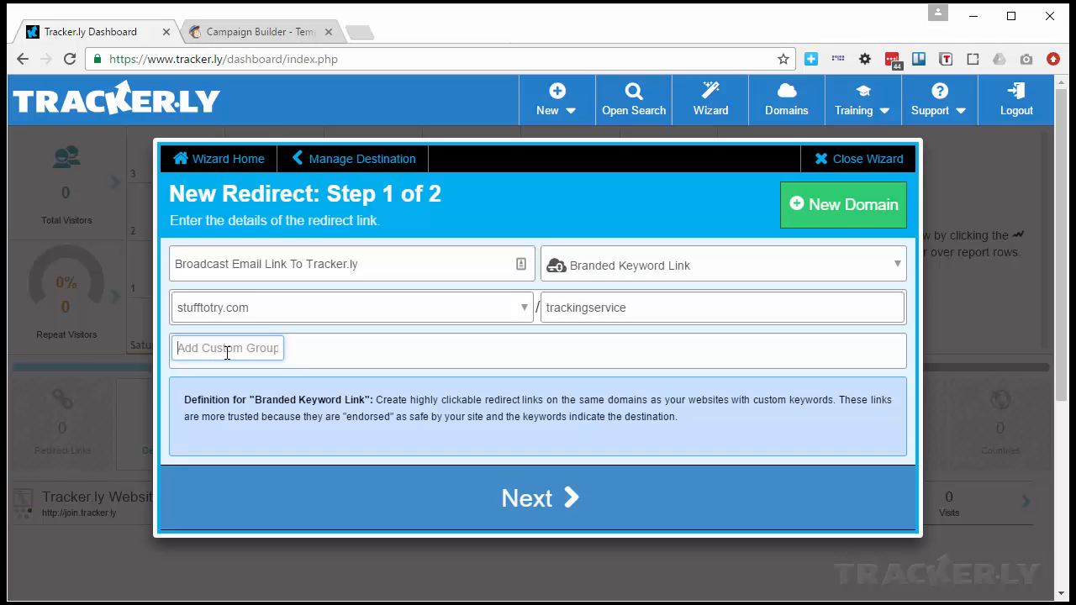
{"action": "type", "text": "Brand"}
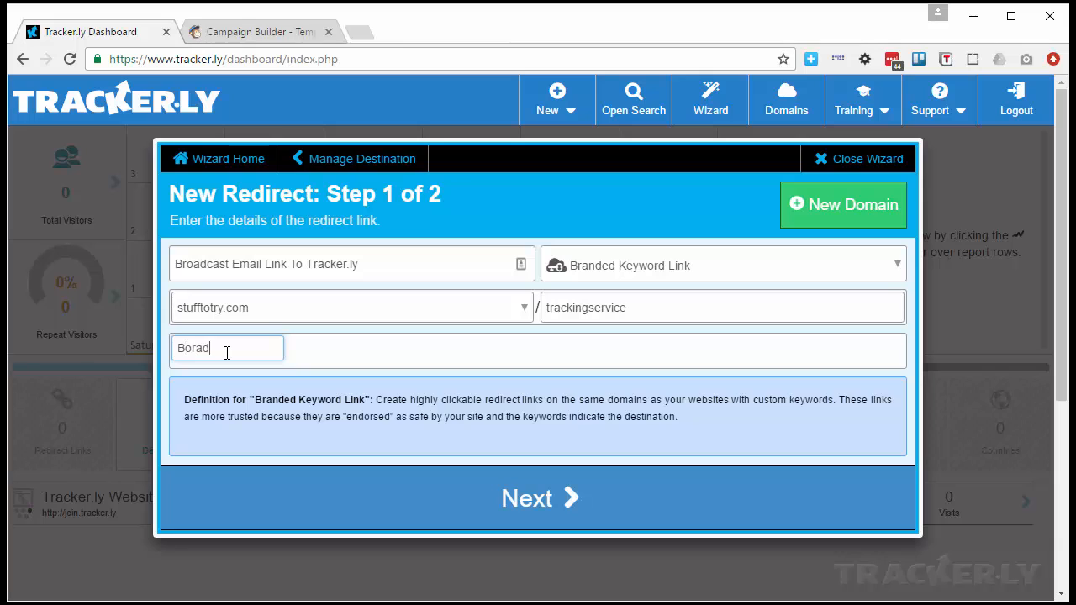
{"action": "key", "text": "BackSpace"}
{"action": "key", "text": "BackSpace"}
{"action": "key", "text": "BackSpace"}
{"action": "key", "text": "BackSpace"}
{"action": "type", "text": "roadcast Emails"}
{"action": "key", "text": "Return"}
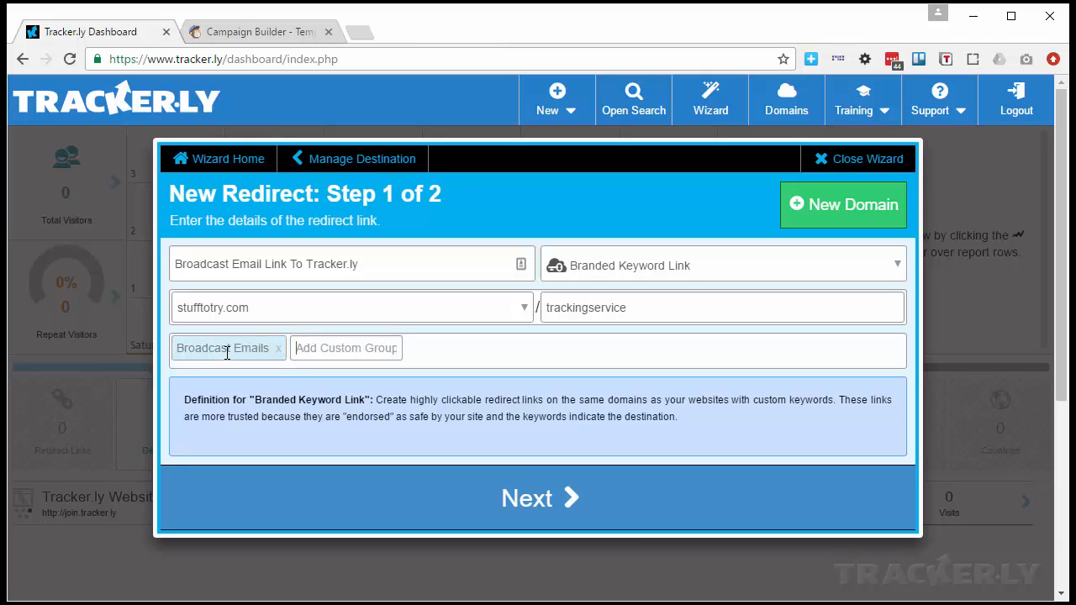
- Save the redirect without setting a marketing type or notes, and close the wizard
{"action": "left_click", "coordinate": [665, 491]}
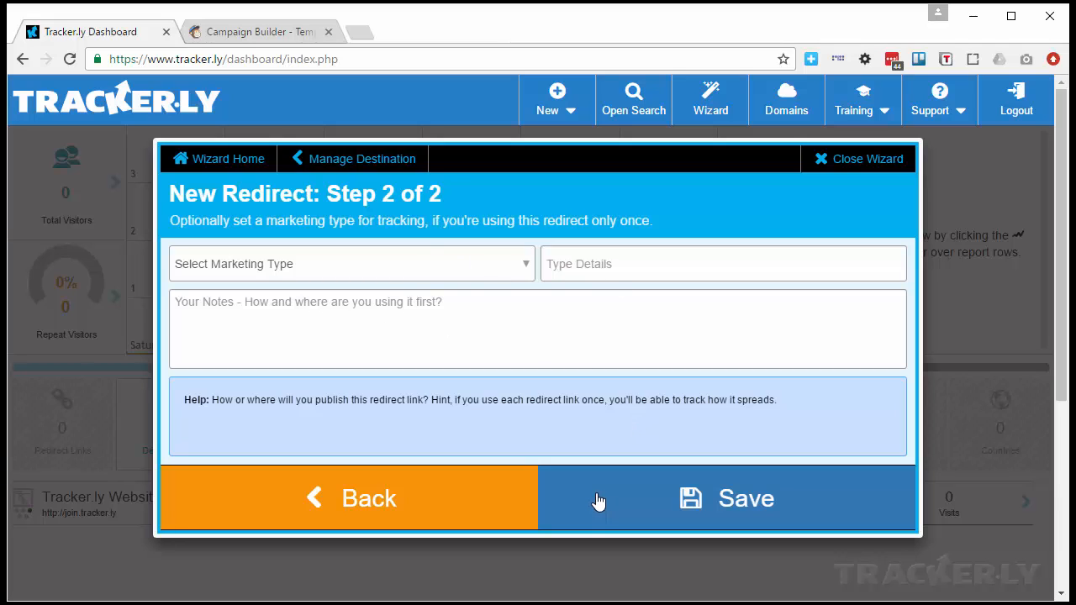
{"action": "left_click", "coordinate": [781, 497]}
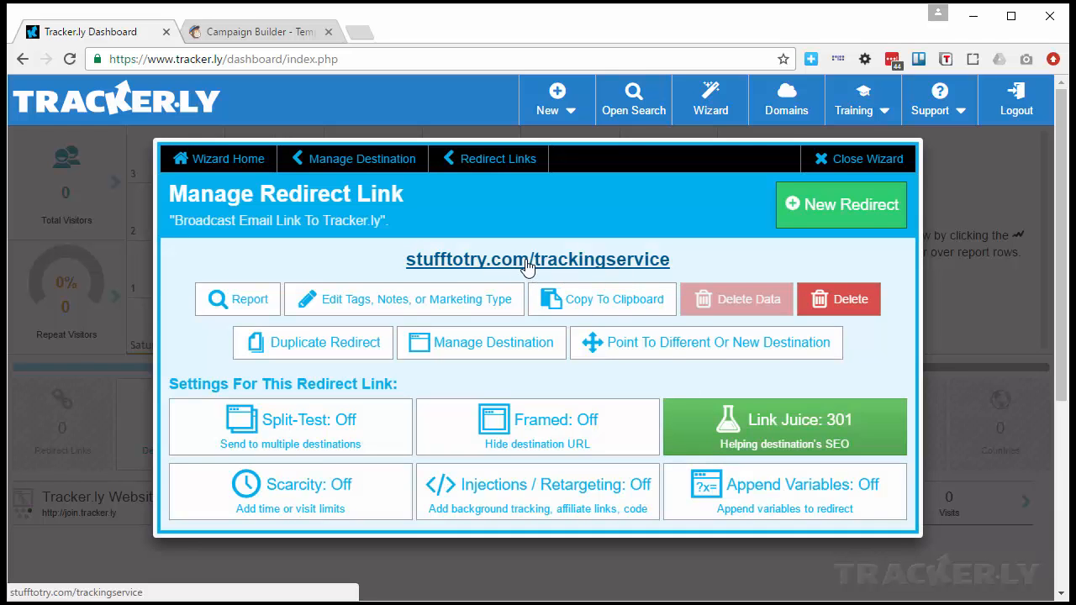
{"action": "left_click", "coordinate": [855, 159]}
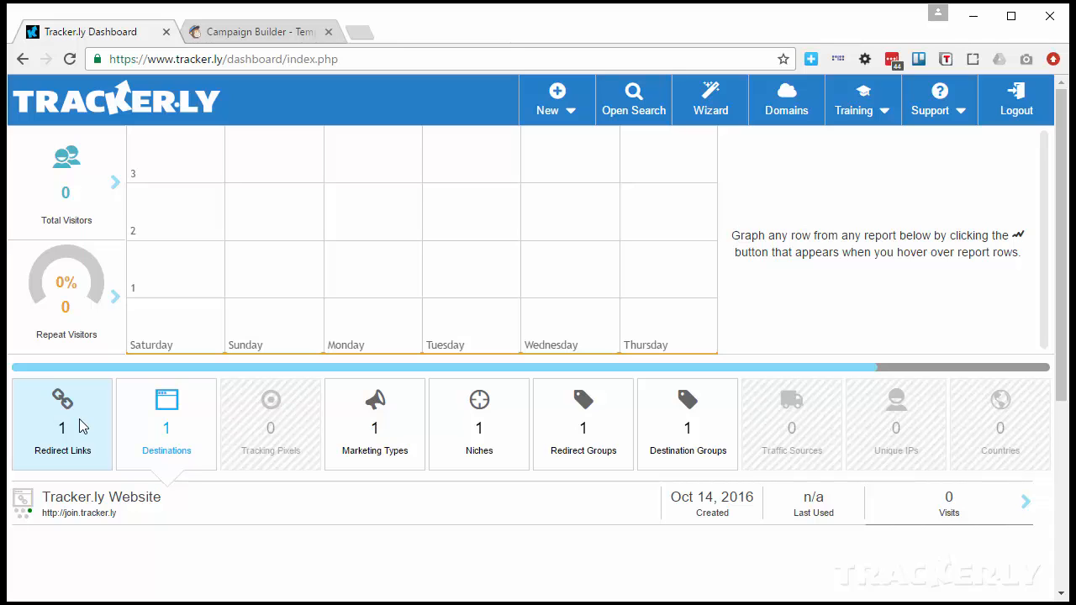
- Test the Broadcast Email redirect from the redirect links report, close the opened page, and check the destinations report
{"action": "left_click", "coordinate": [79, 419]}
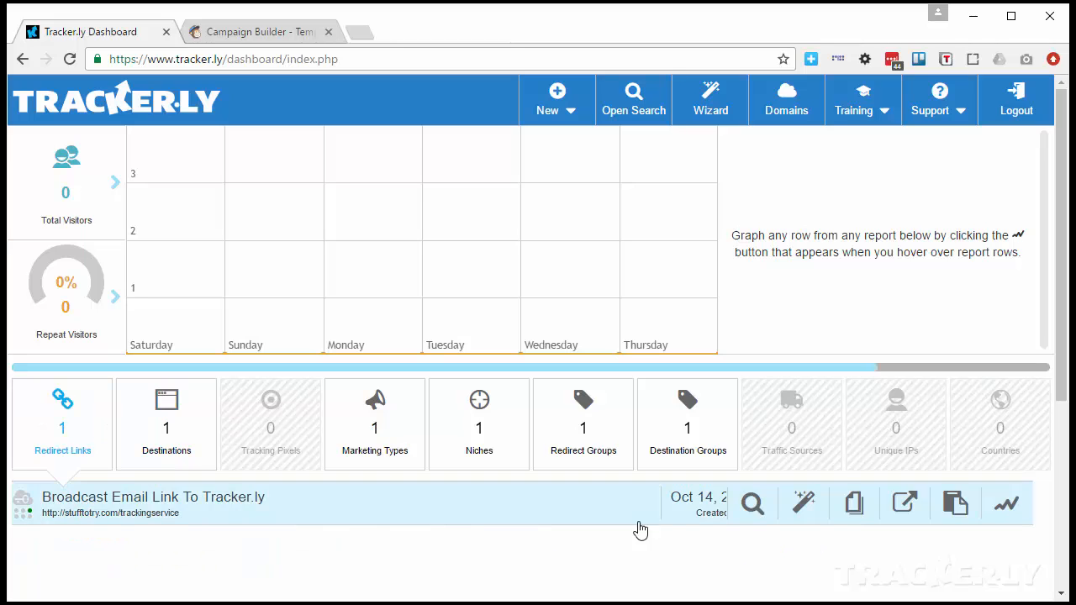
{"action": "left_click", "coordinate": [906, 504]}
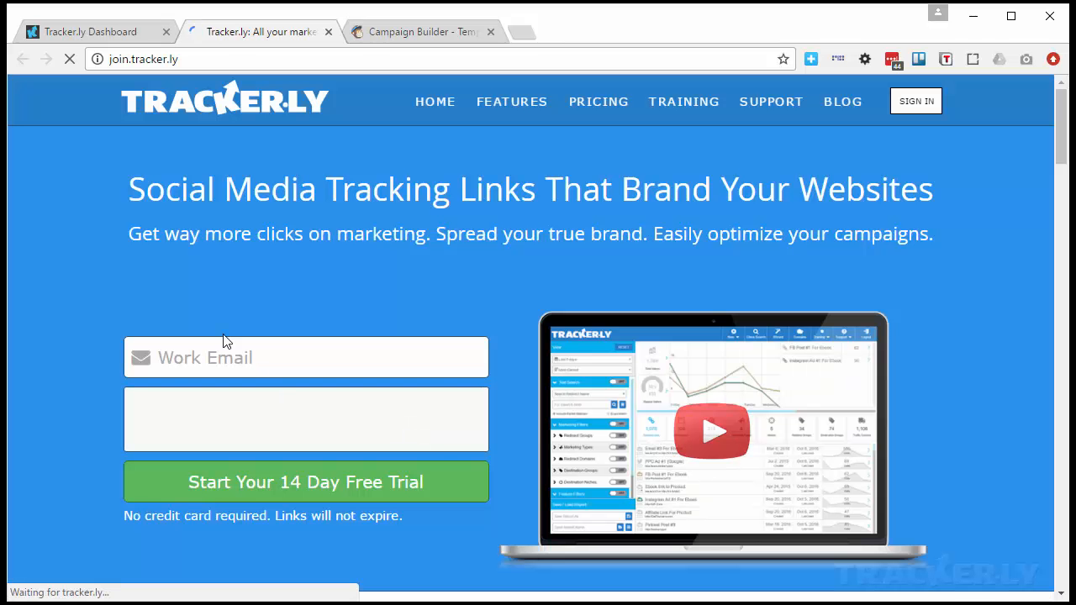
{"action": "left_click", "coordinate": [328, 32]}
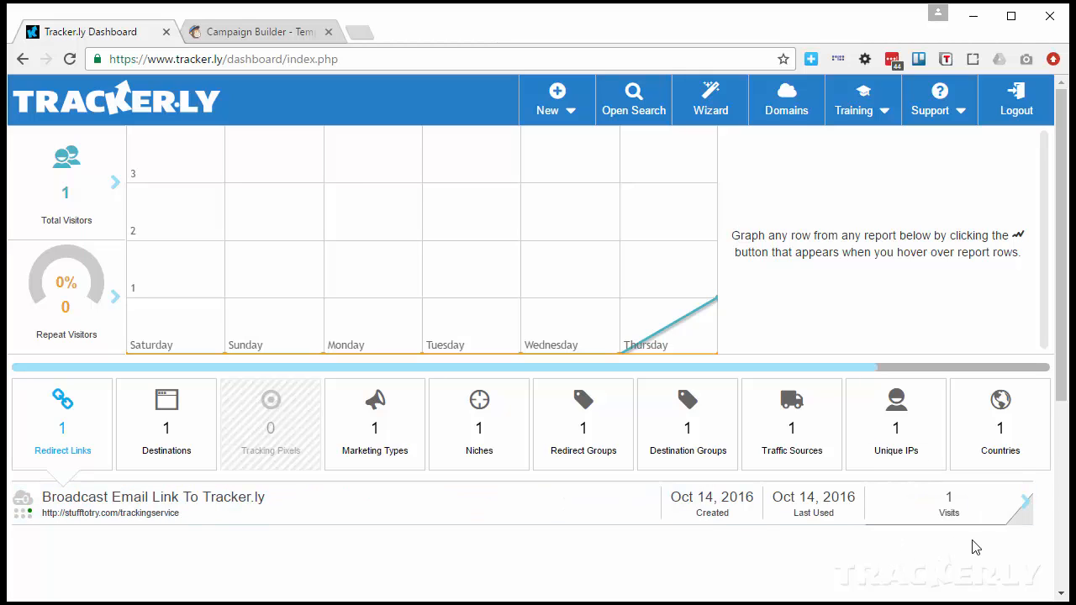
{"action": "left_click", "coordinate": [171, 434]}
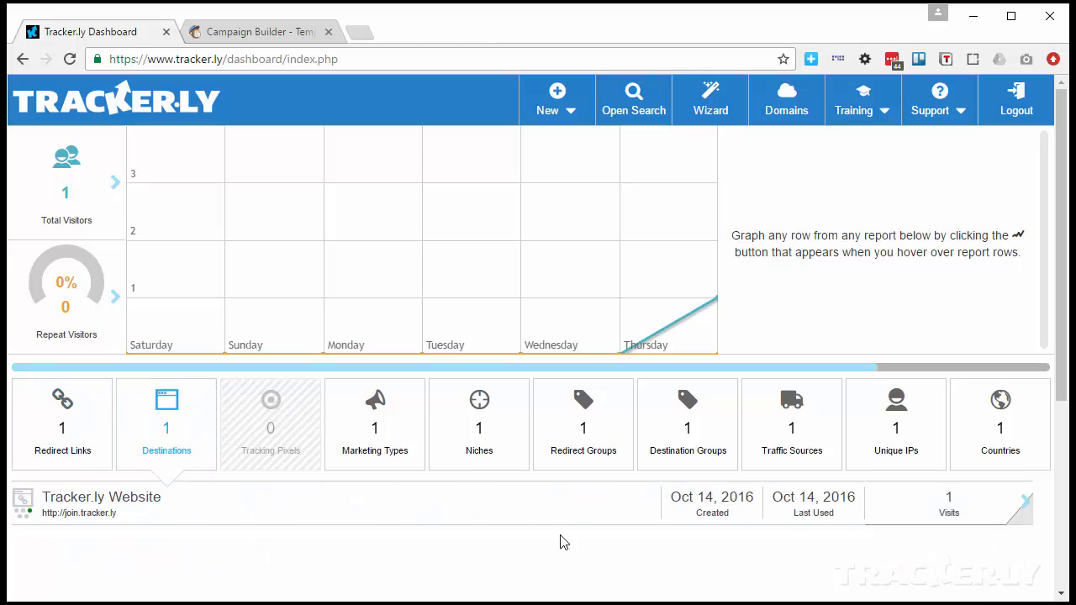
- Copy the Broadcast Email redirect link and load it in a new browser tab with "-test1" appended to create an instant link
{"action": "left_click", "coordinate": [59, 439]}
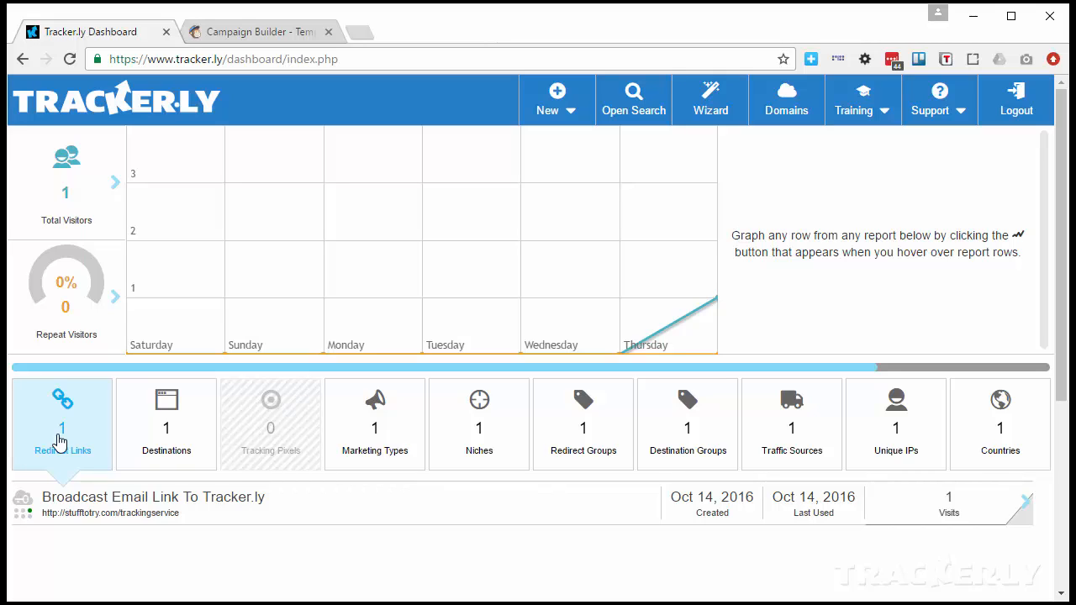
{"action": "mouse_move", "coordinate": [92, 512]}
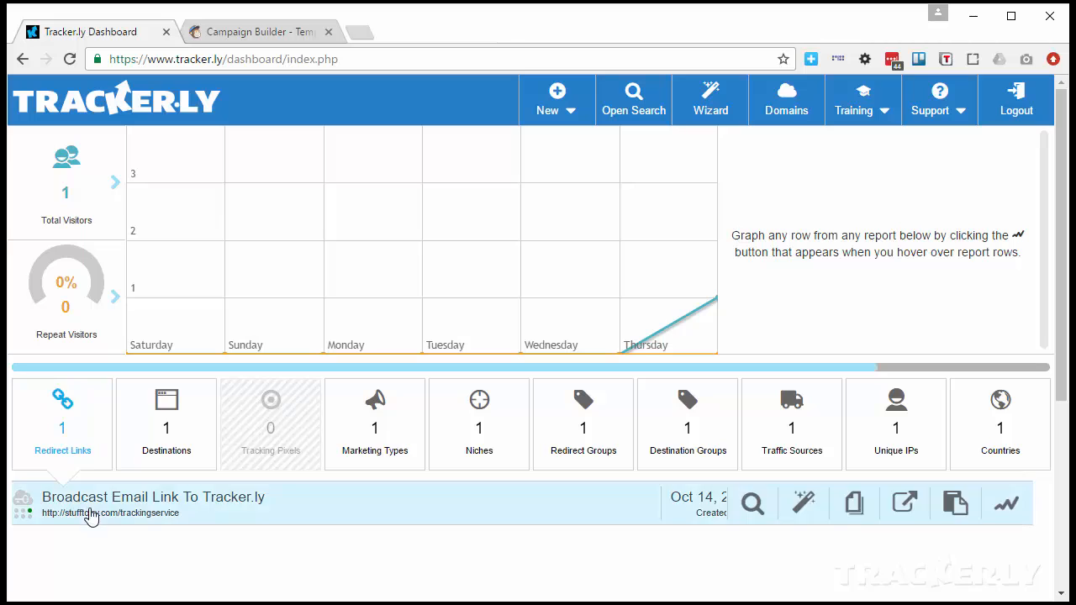
{"action": "left_click", "coordinate": [956, 507]}
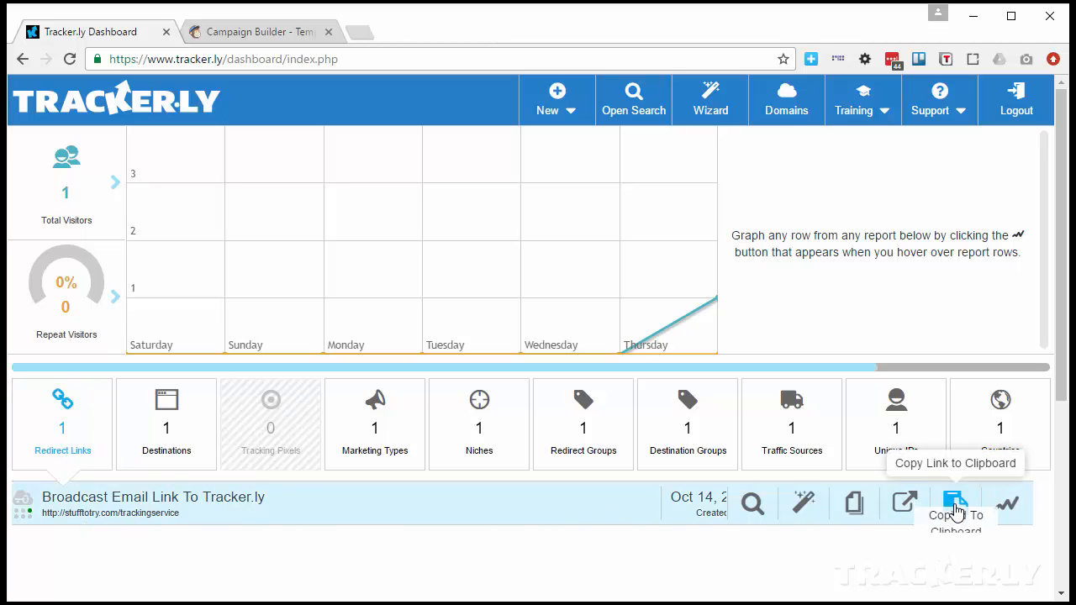
{"action": "left_click", "coordinate": [355, 32]}
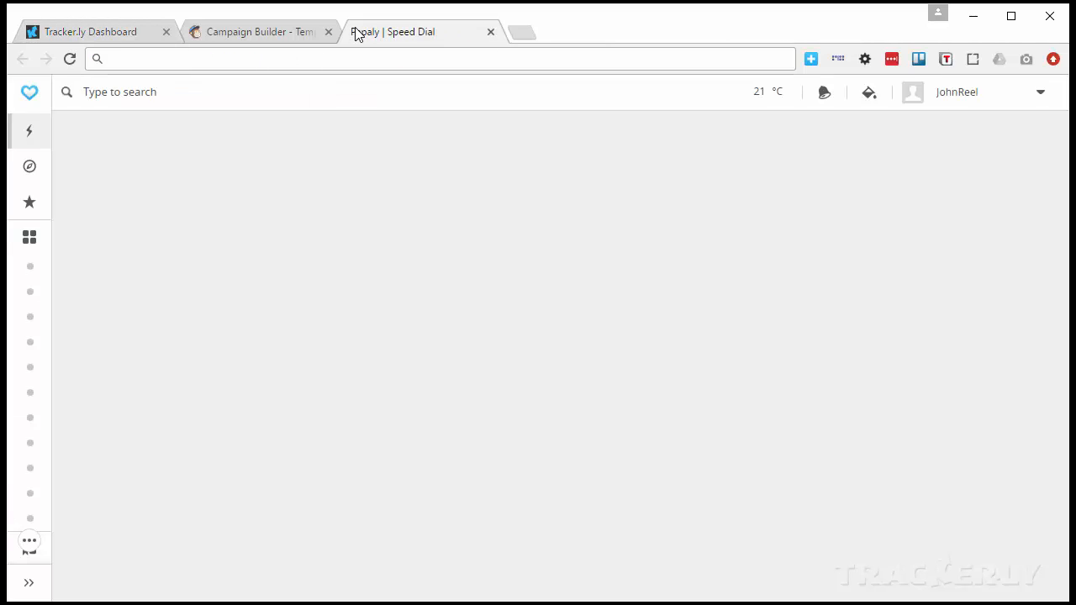
{"action": "key", "text": "ctrl+v"}
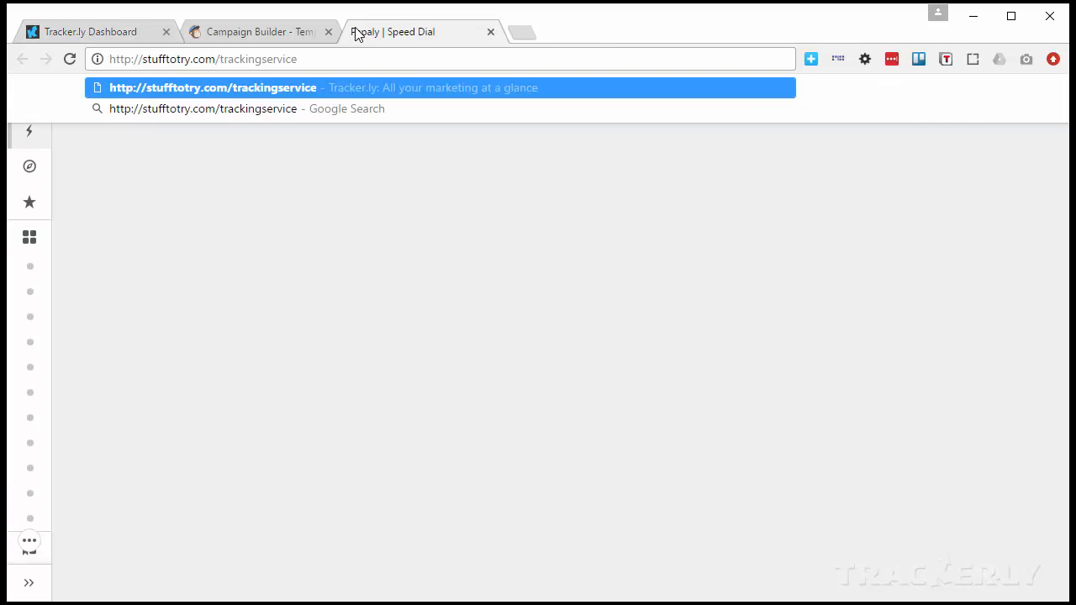
{"action": "type", "text": "-test1"}
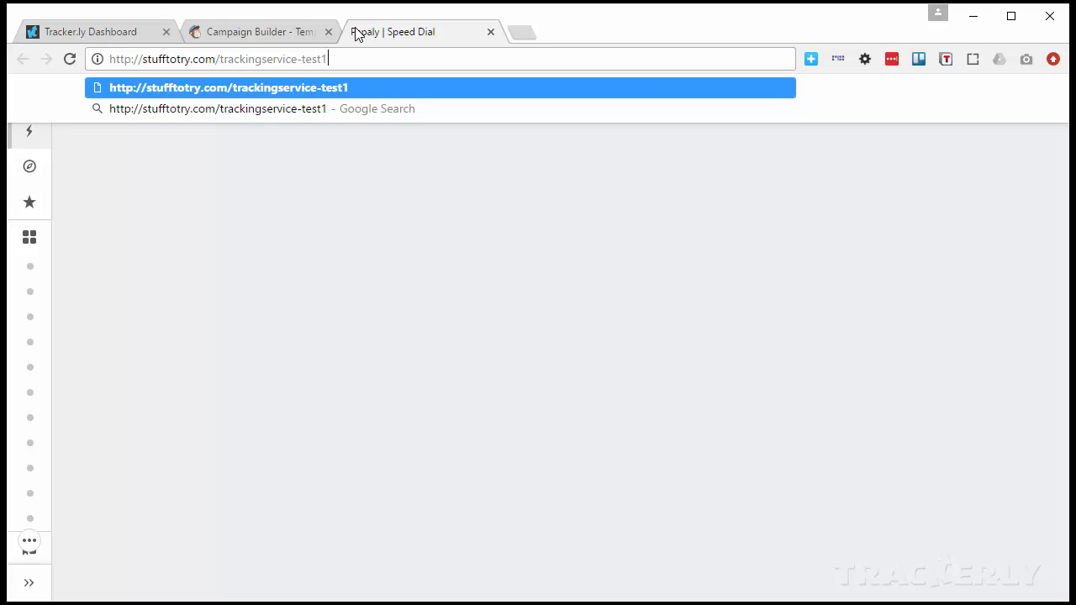
{"action": "key", "text": "Return"}
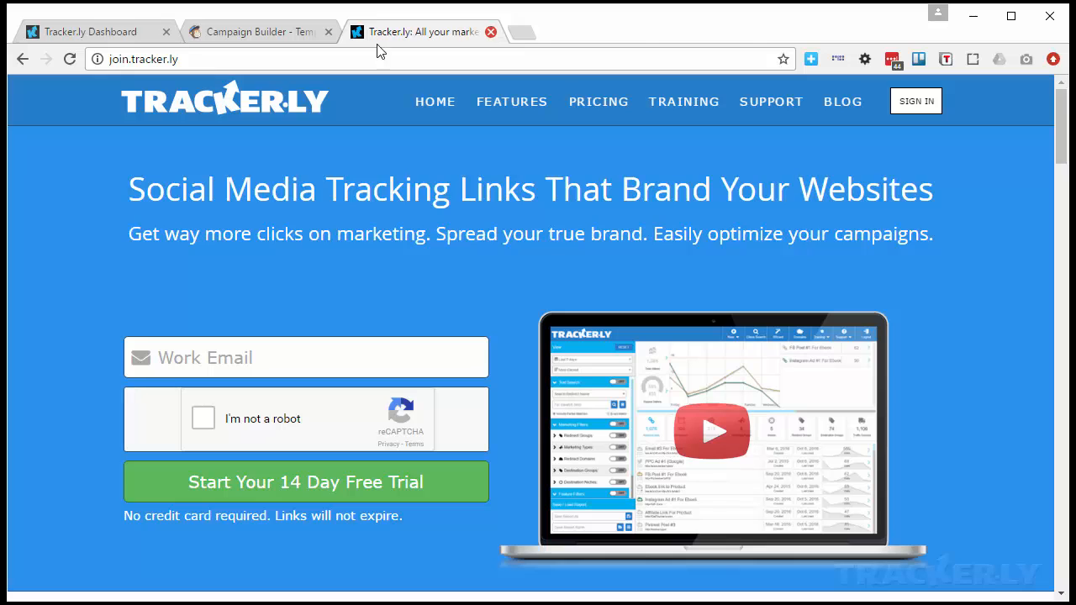
- Return to the Tracker.ly dashboard and examine the visits in the destinations and redirect links reports
{"action": "left_click", "coordinate": [122, 38]}
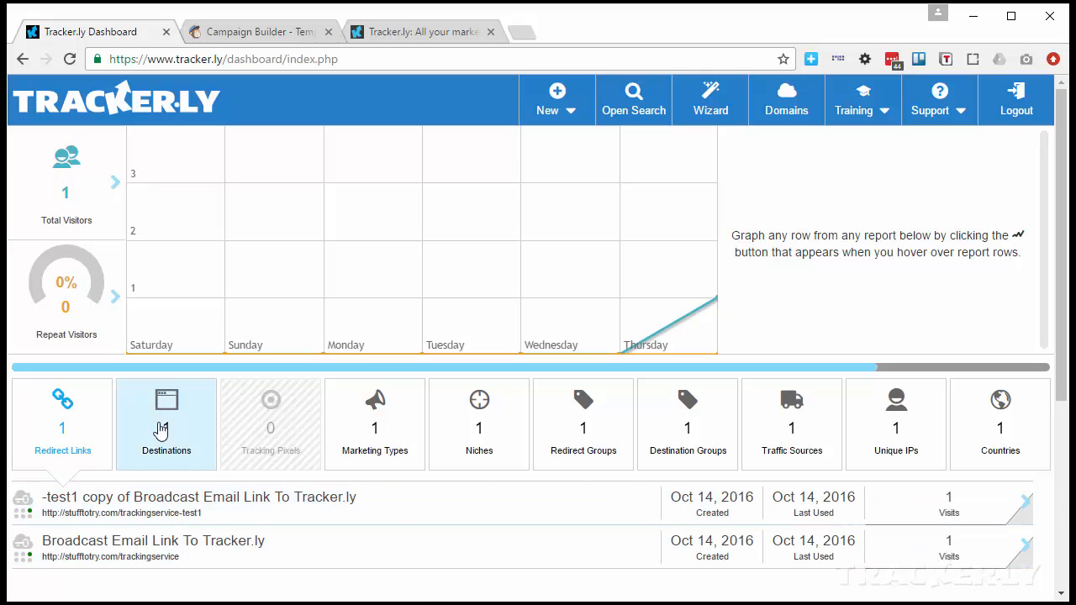
{"action": "left_click", "coordinate": [193, 433]}
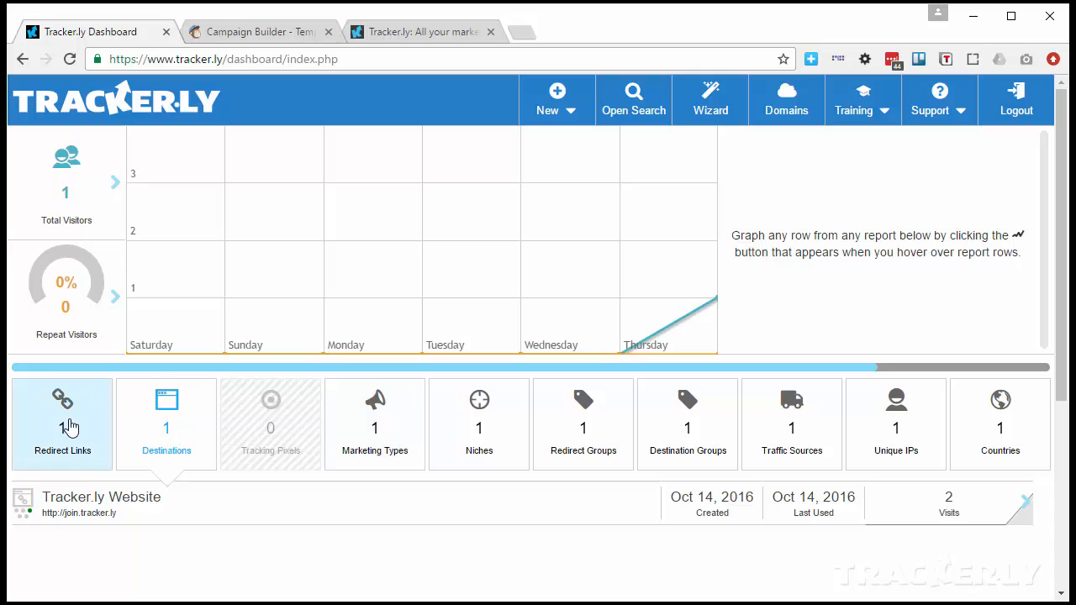
{"action": "left_click", "coordinate": [59, 446]}
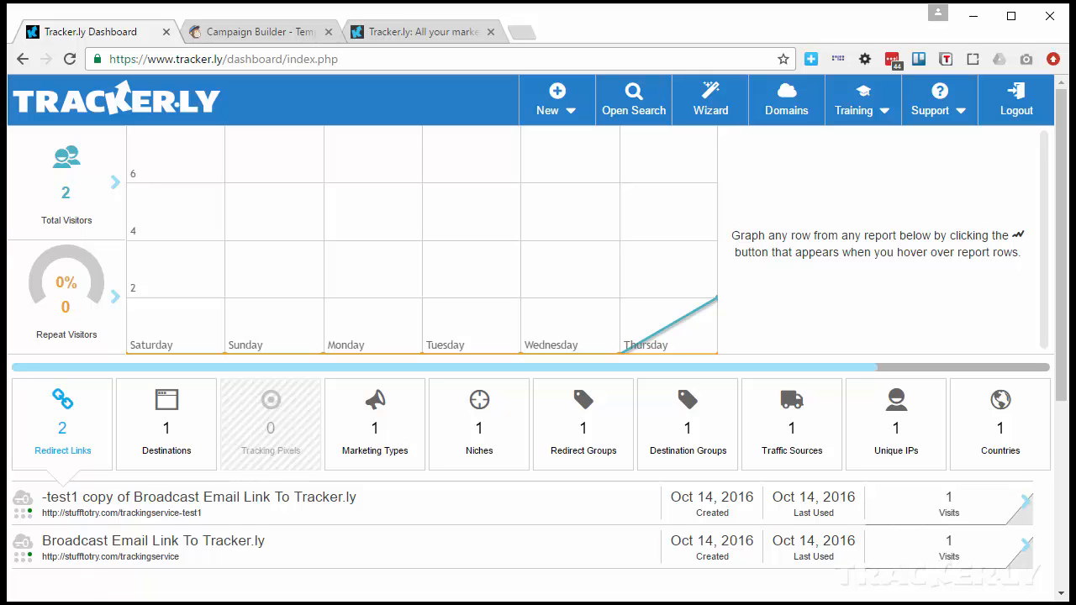
- Switch to the MailChimp campaign, append "-email2" to the stufftotry.com/trackingservice link in the email text, and save the text block
{"action": "left_click", "coordinate": [235, 38]}
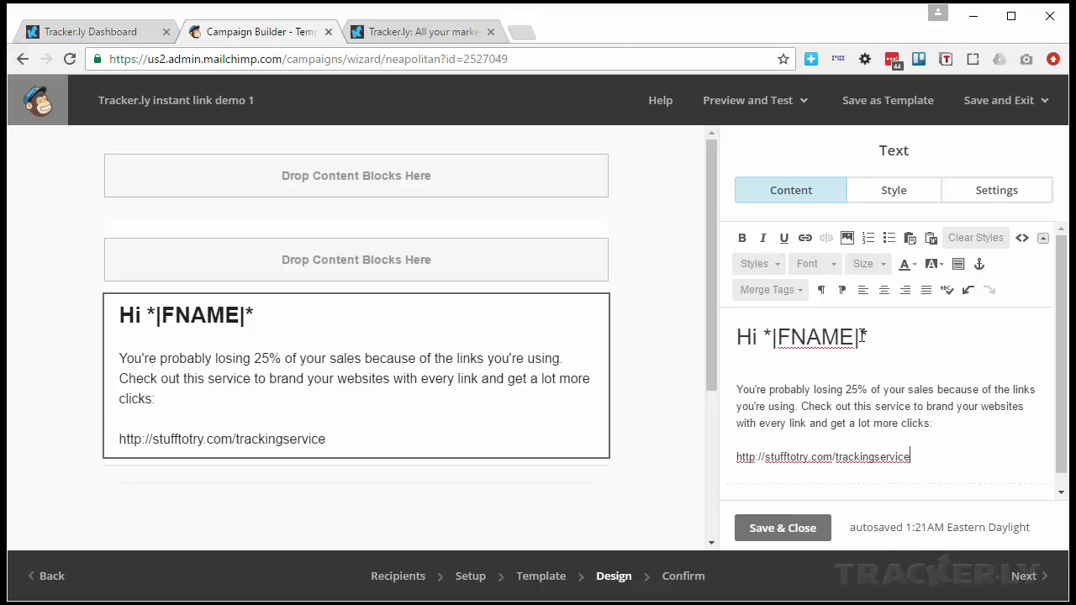
{"action": "left_click_drag", "start_coordinate": [872, 334], "coordinate": [767, 338]}
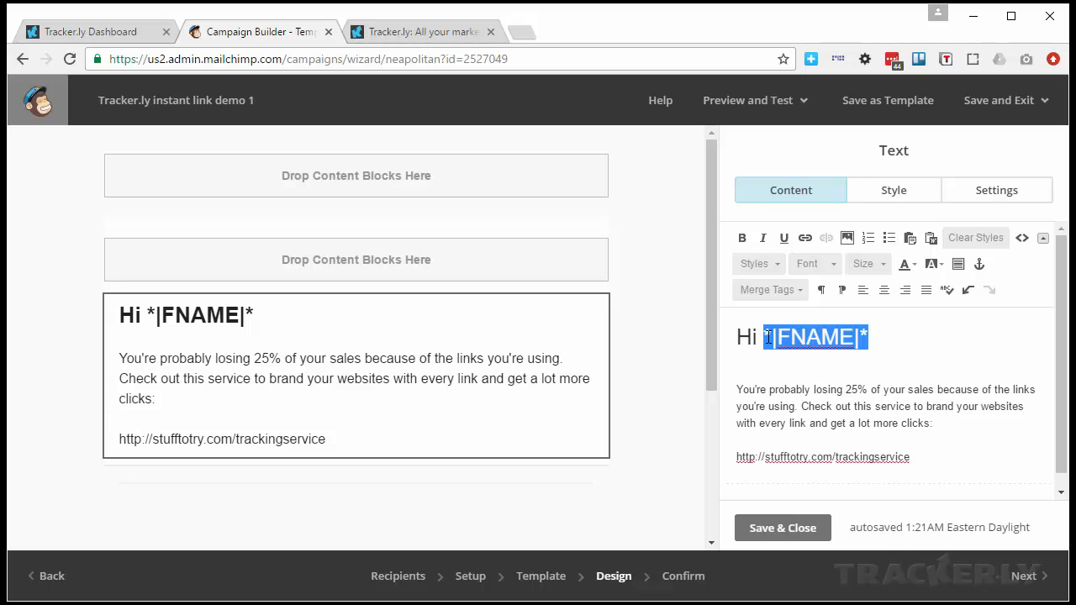
{"action": "left_click", "coordinate": [900, 342]}
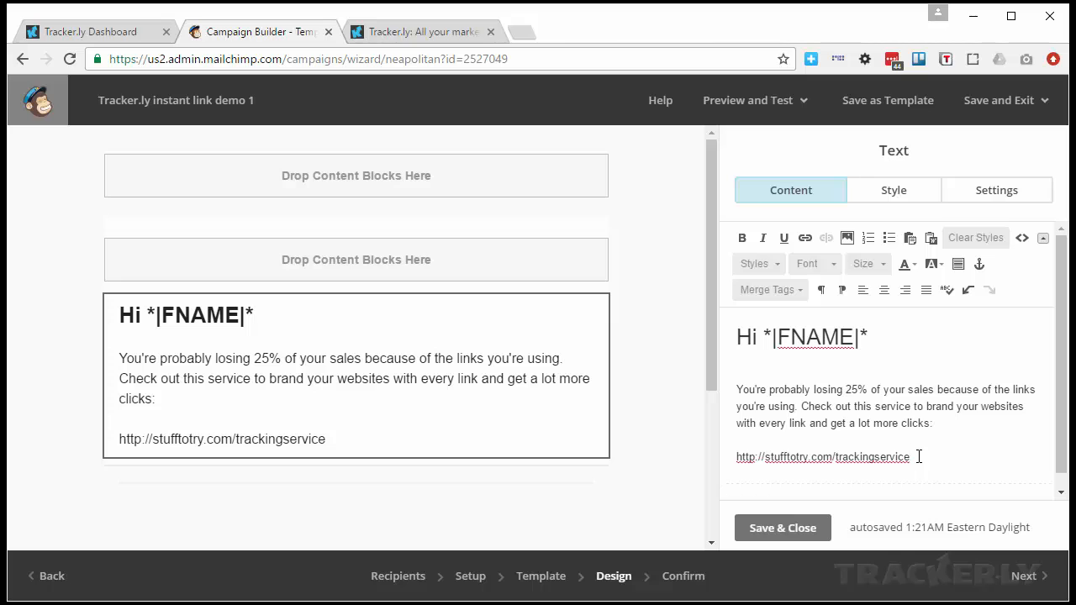
{"action": "type", "text": "email2"}
{"action": "left_click", "coordinate": [788, 525]}
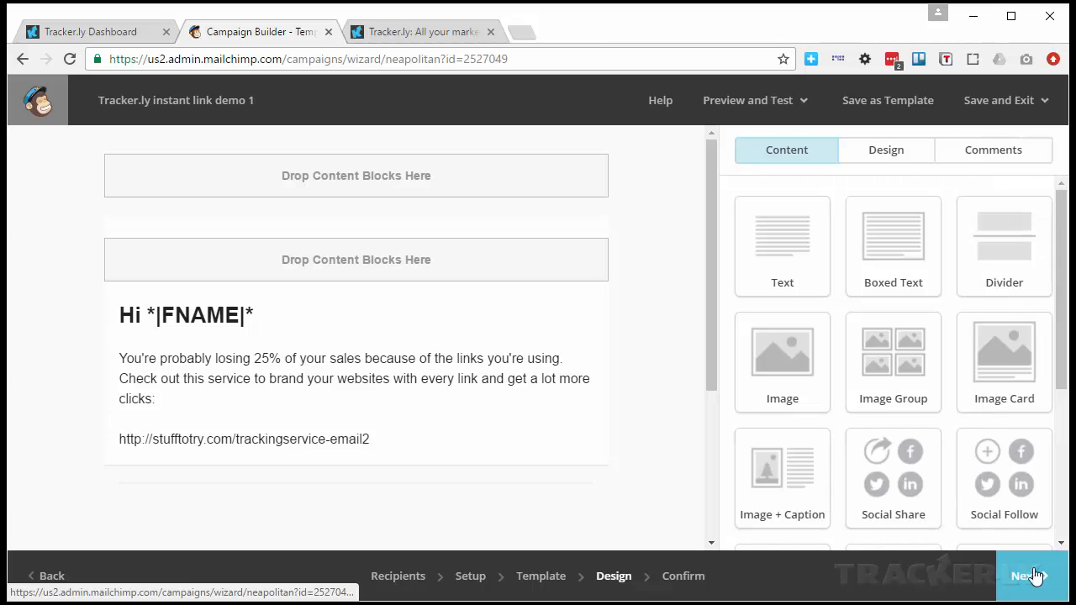
- Continue to the campaign's confirmation page and send the campaign immediately to the "Just me" list
{"action": "left_click", "coordinate": [1034, 576]}
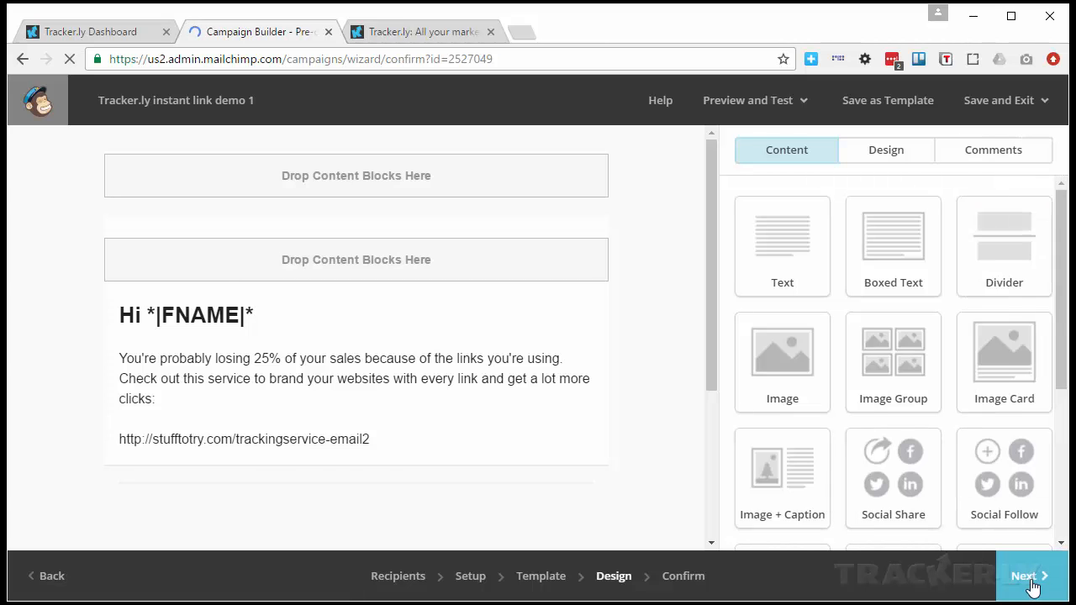
{"action": "left_click", "coordinate": [1012, 576]}
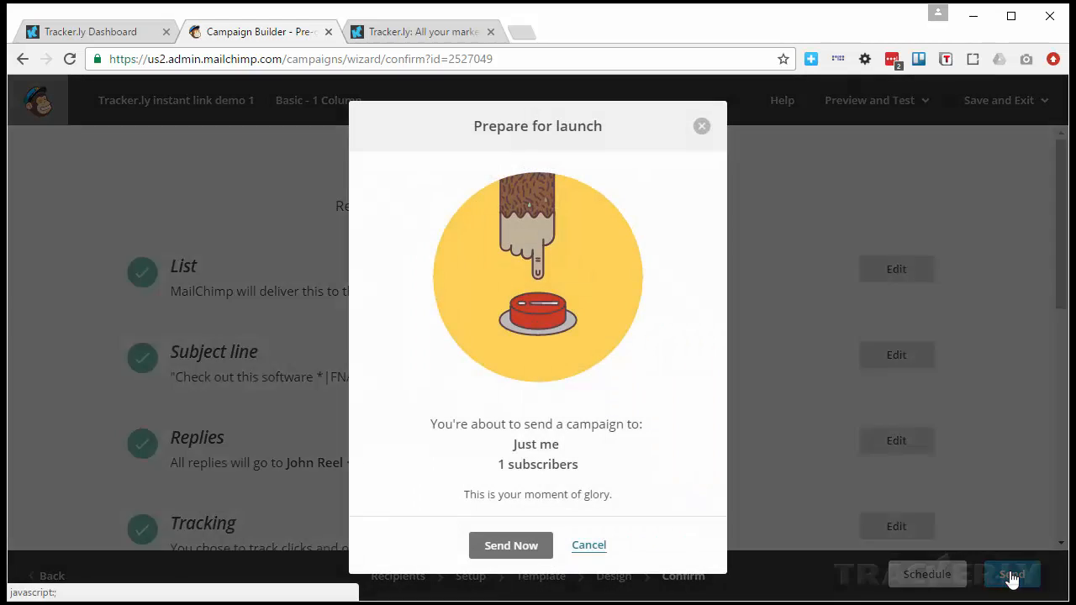
{"action": "left_click", "coordinate": [489, 545]}
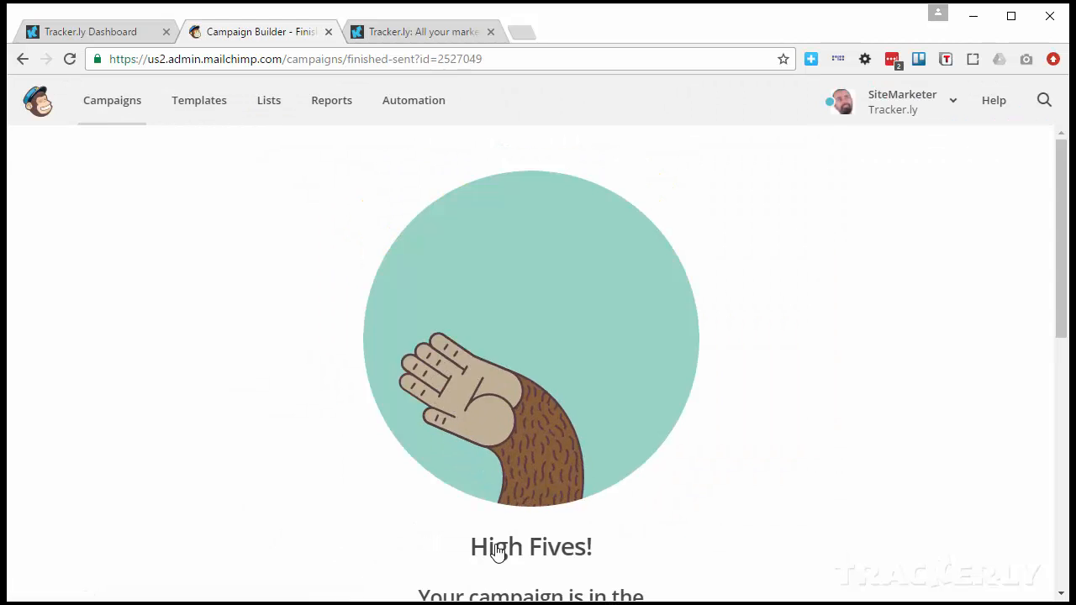
- Open gmail.com in a new browser tab
{"action": "left_click", "coordinate": [526, 33]}
{"action": "type", "text": "gmail.com"}
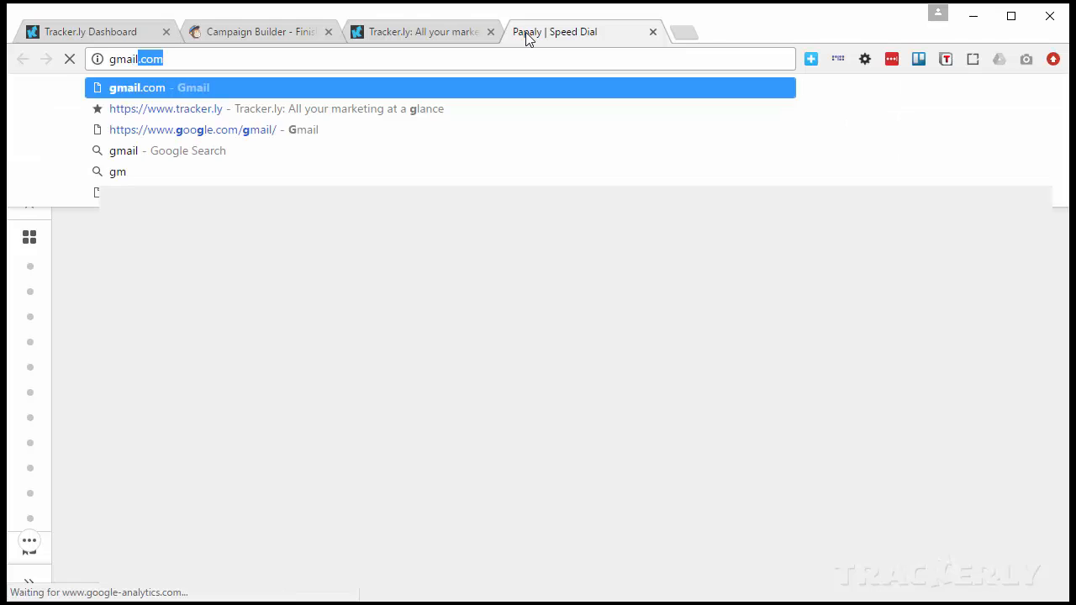
{"action": "key", "text": "Return"}
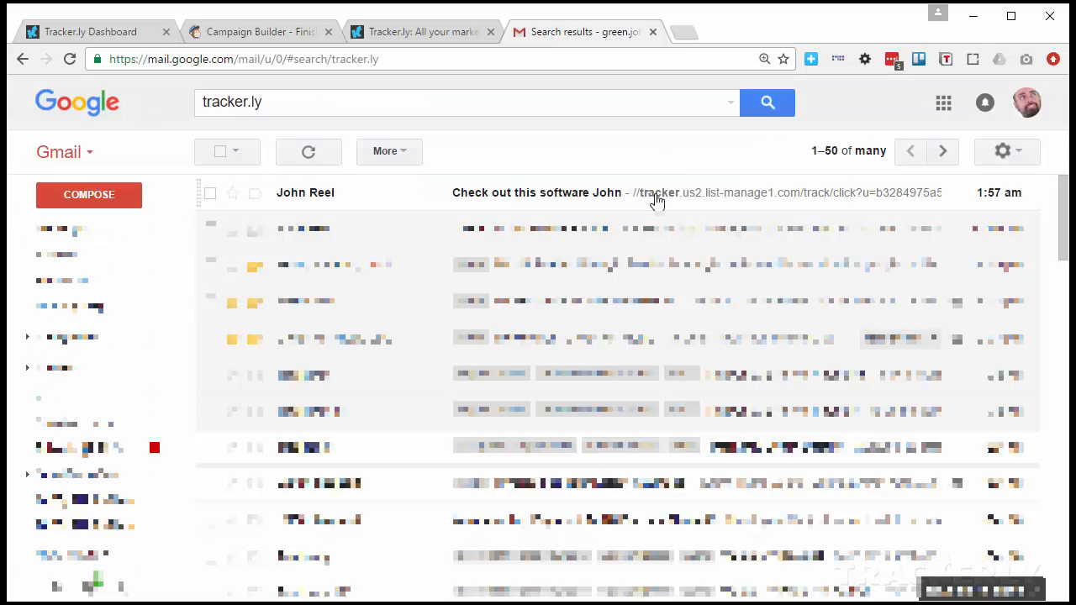
- Open the received "Check out this software" email, follow its stufftotry.com/trackingservice-email2 link, and close the page it loads
{"action": "left_click", "coordinate": [657, 202]}
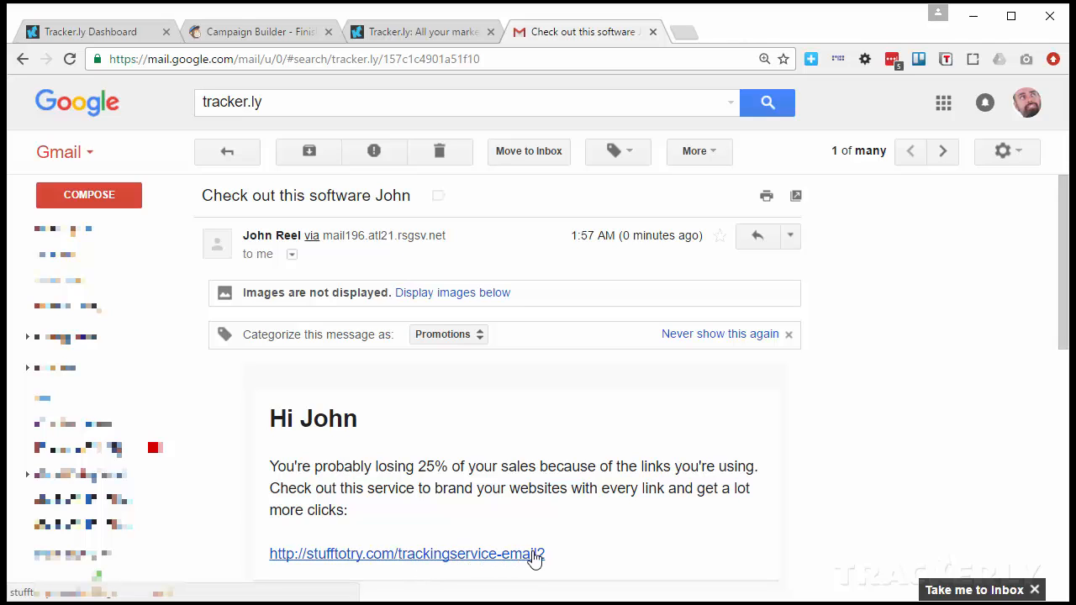
{"action": "left_click_drag", "start_coordinate": [561, 563], "coordinate": [270, 562]}
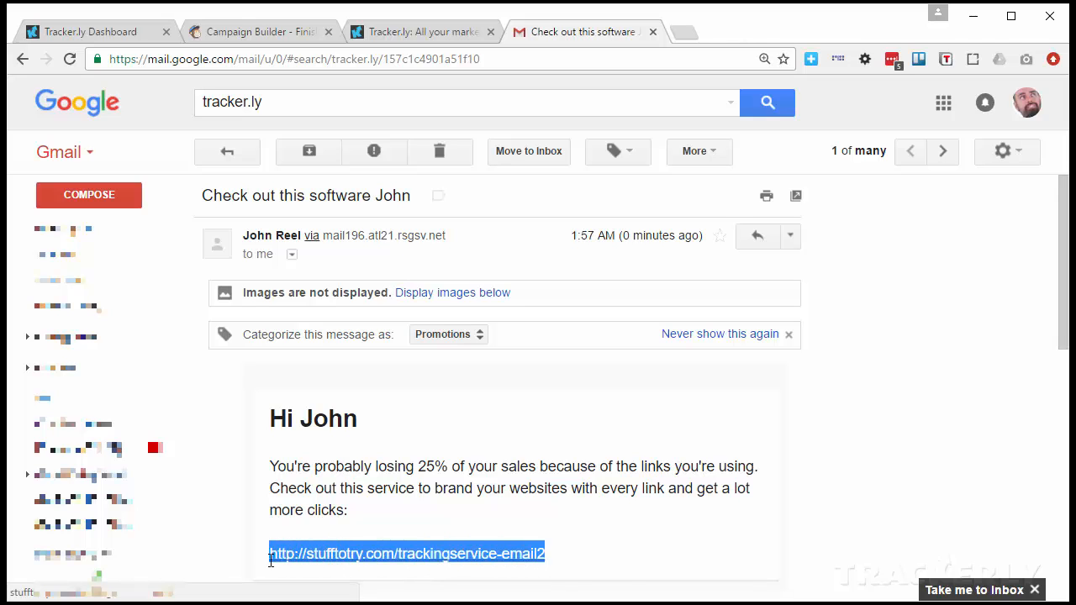
{"action": "left_click_drag", "start_coordinate": [270, 487], "coordinate": [414, 485]}
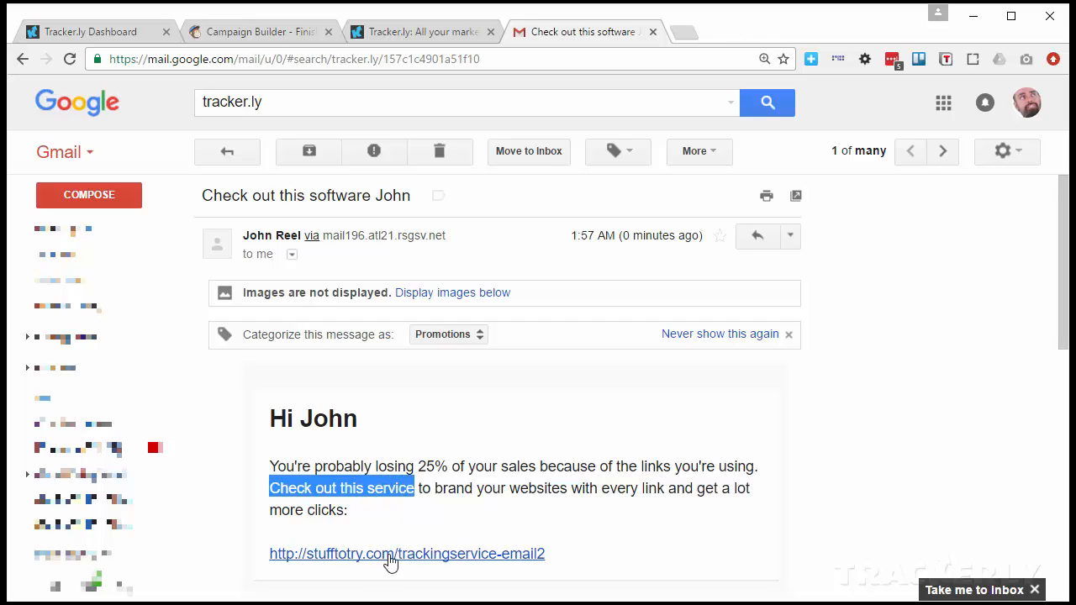
{"action": "left_click", "coordinate": [513, 557]}
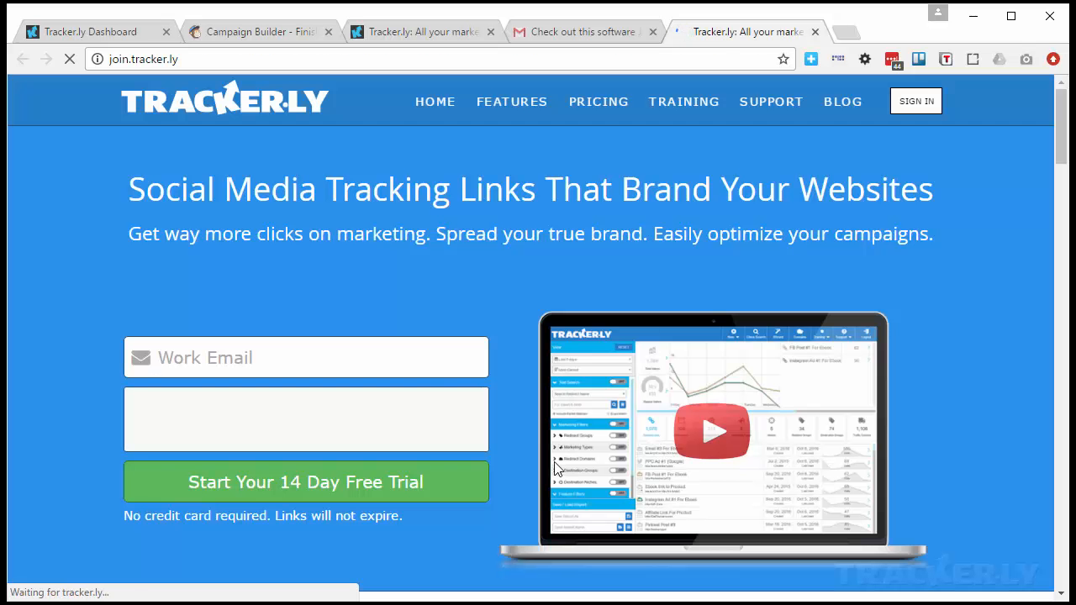
{"action": "left_click", "coordinate": [816, 32]}
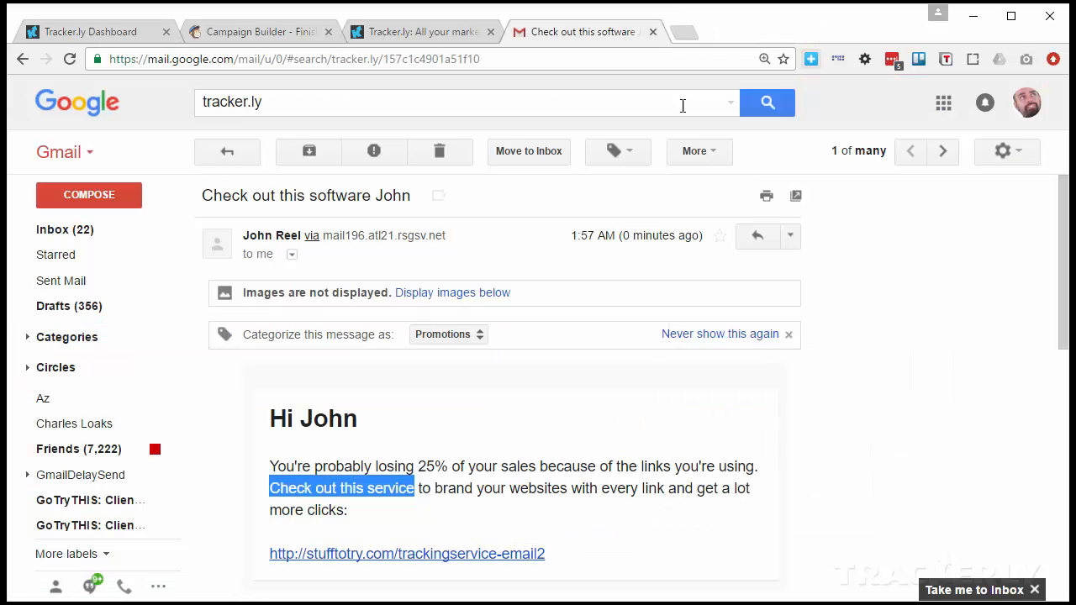
- Return to the Tracker.ly dashboard and check the visits in the destinations and redirect links reports
{"action": "left_click", "coordinate": [99, 32]}
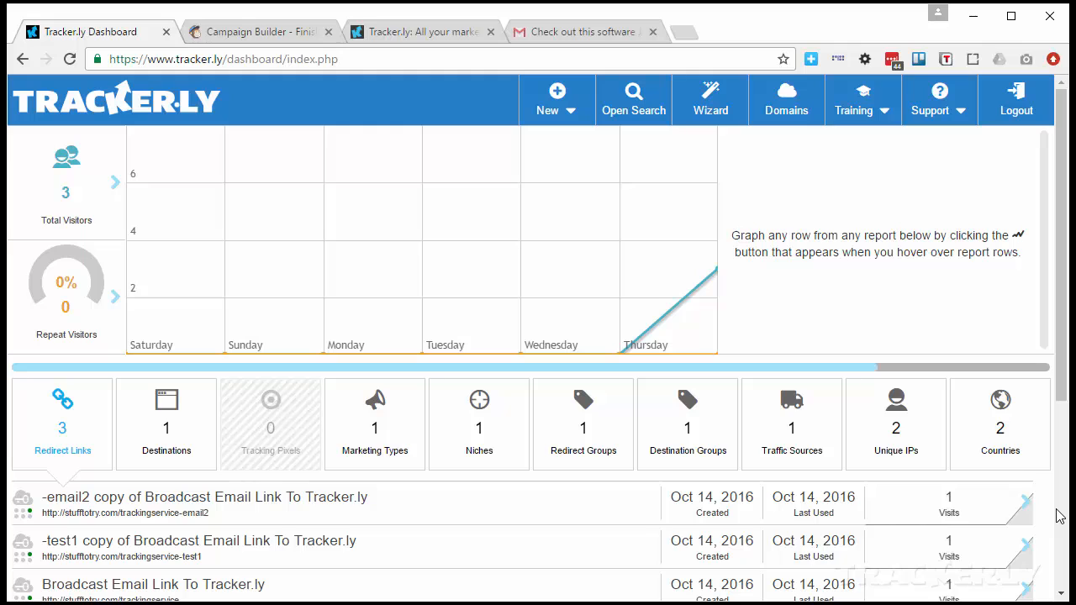
{"action": "left_click", "coordinate": [170, 438]}
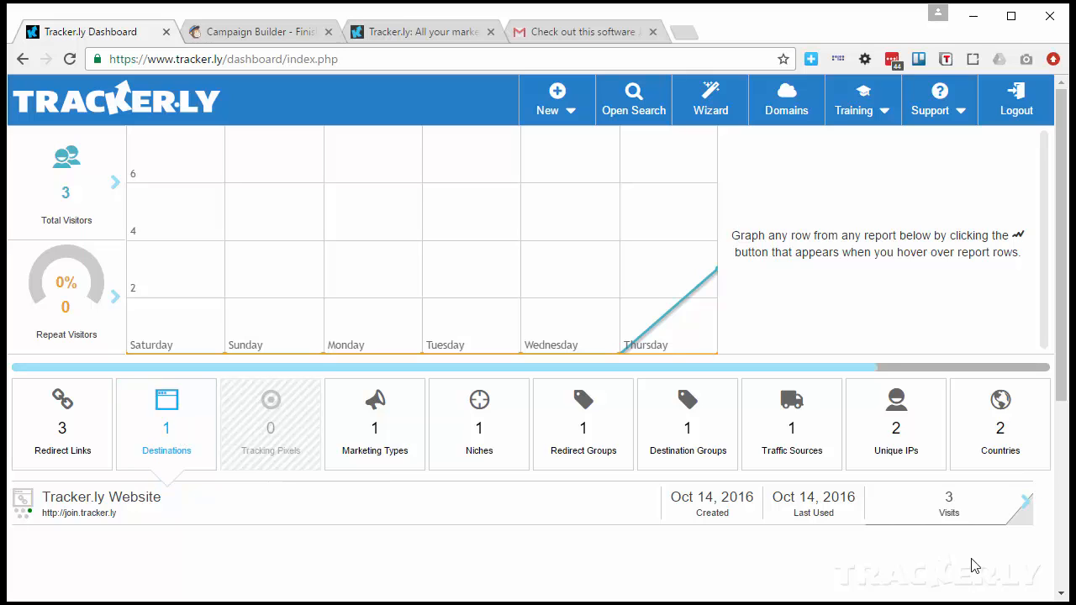
{"action": "left_click", "coordinate": [42, 433]}
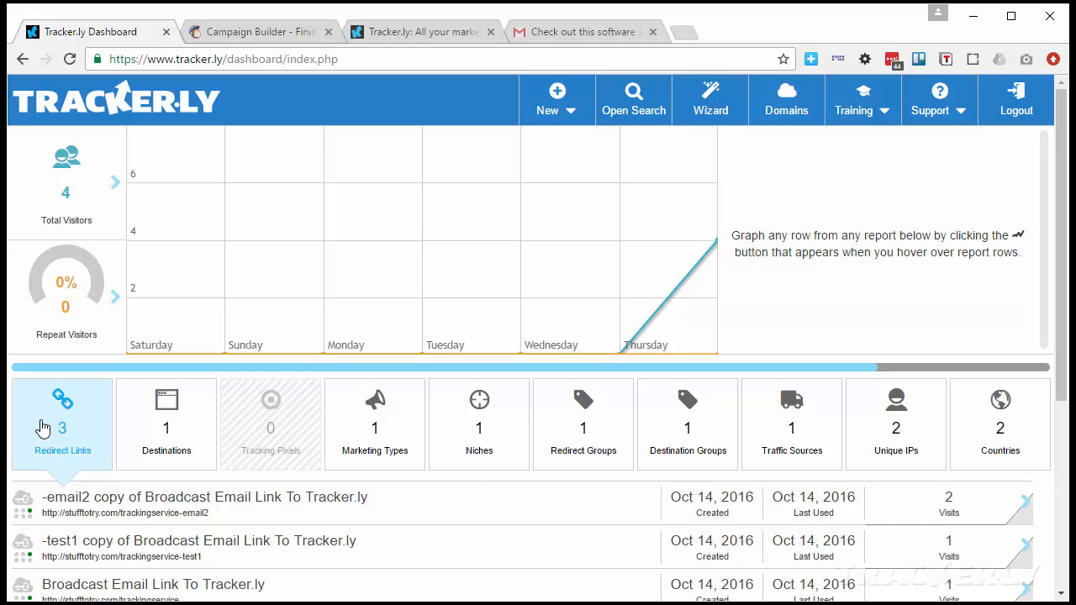
- Show the report search options and examine the marketing filters, leaving the text search and marketing filter sections collapsed
{"action": "left_click", "coordinate": [634, 107]}
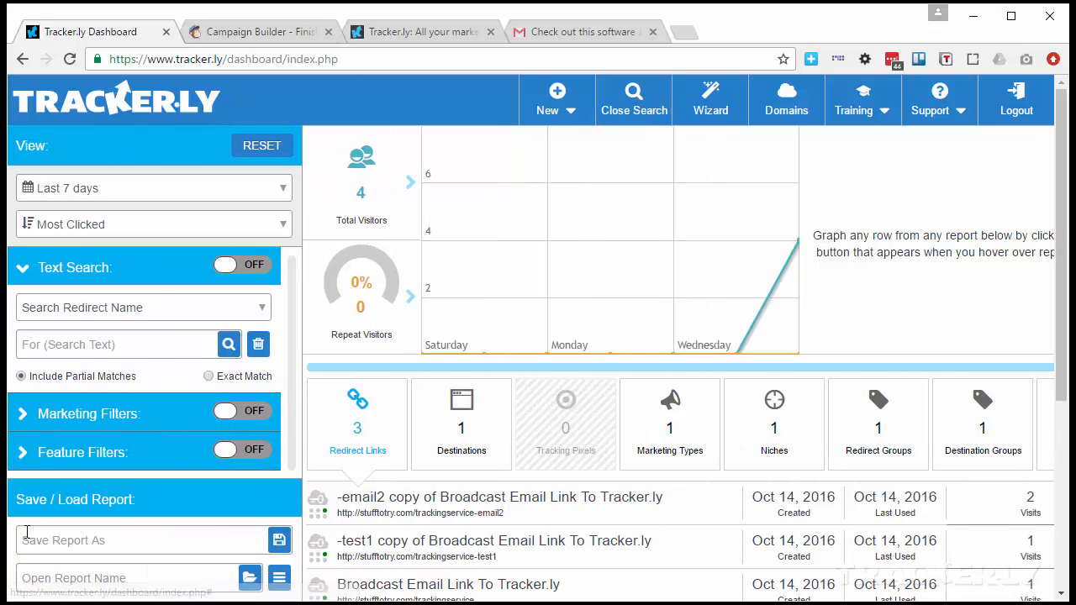
{"action": "left_click", "coordinate": [21, 271]}
{"action": "left_click", "coordinate": [22, 312]}
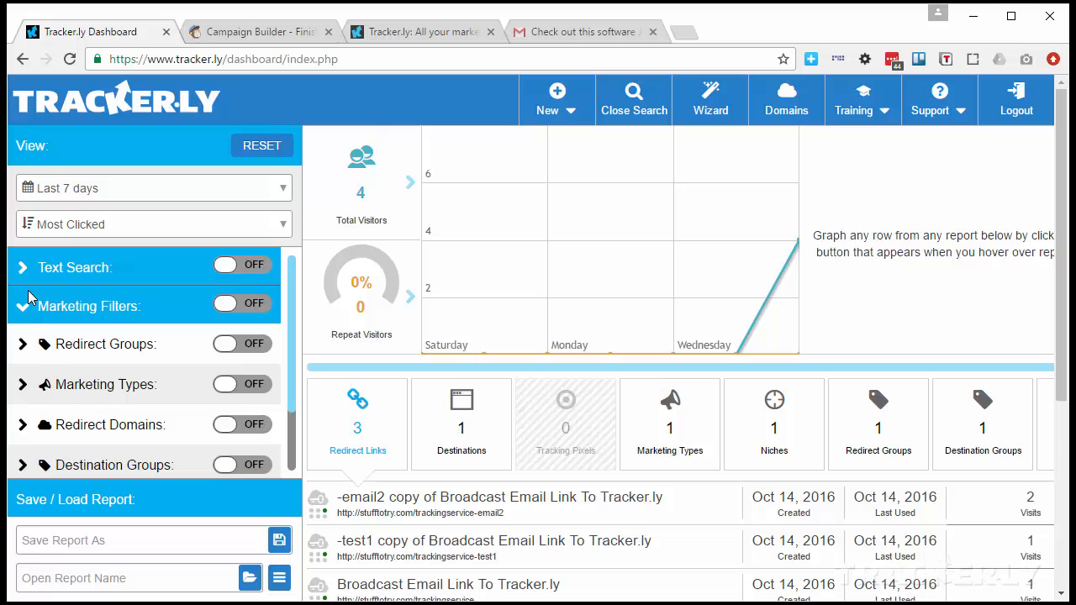
{"action": "left_click", "coordinate": [21, 312]}
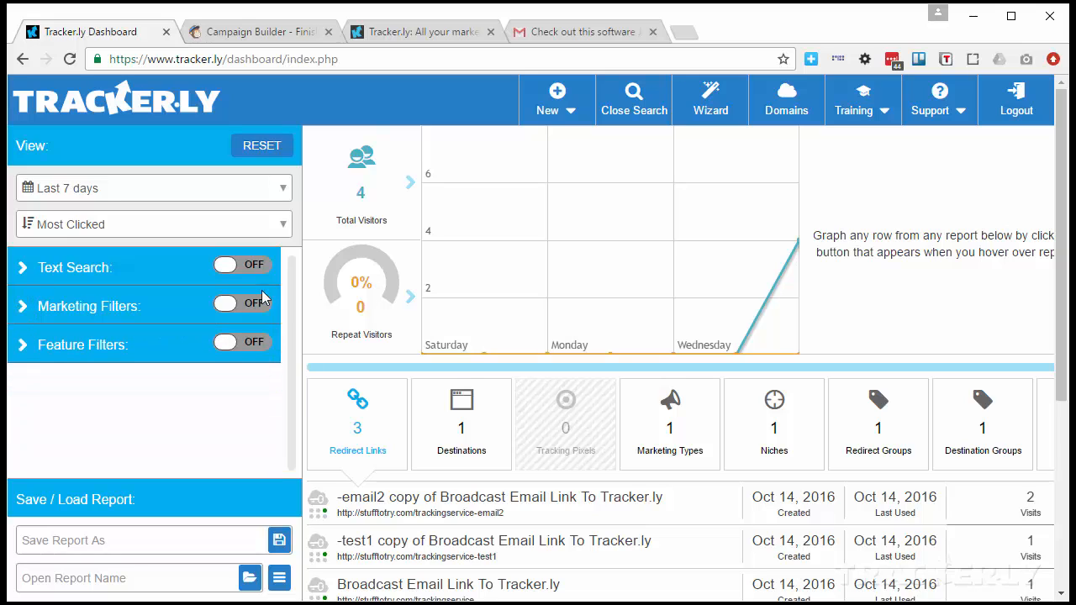
- Examine the wizard's management options and settings for the "-email2 copy of Broadcast Email Link To Tracker.ly" redirect link, and close the wizard
{"action": "mouse_move", "coordinate": [782, 503]}
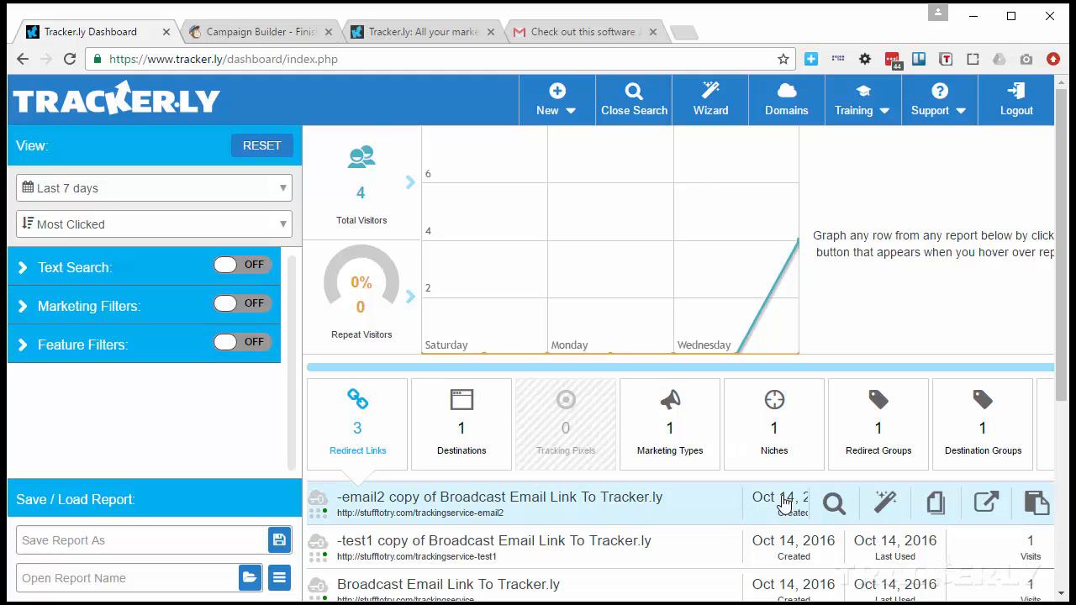
{"action": "left_click", "coordinate": [886, 503]}
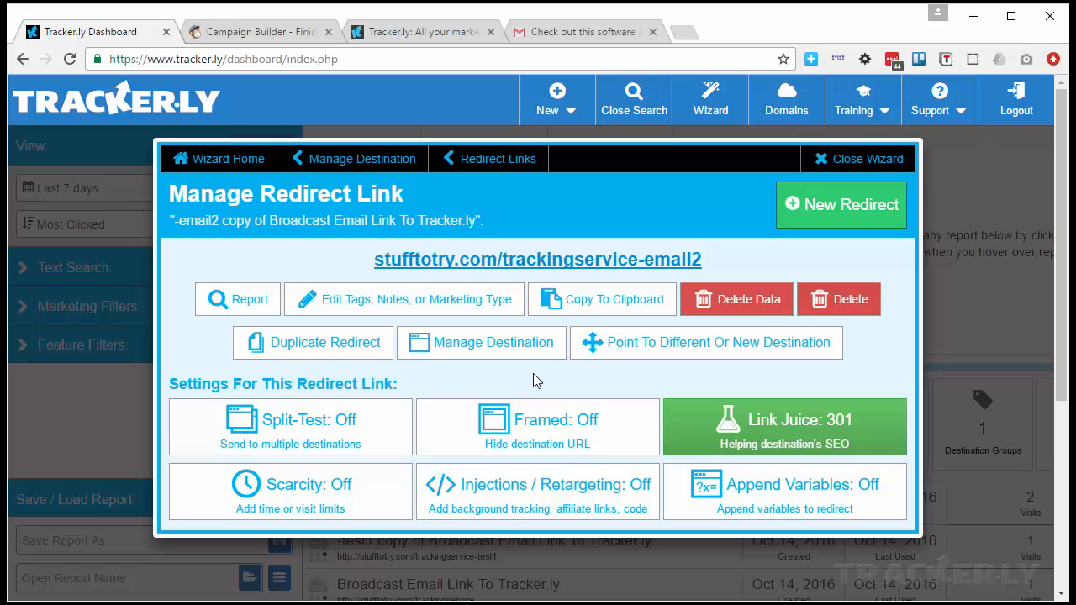
{"action": "left_click", "coordinate": [875, 161]}
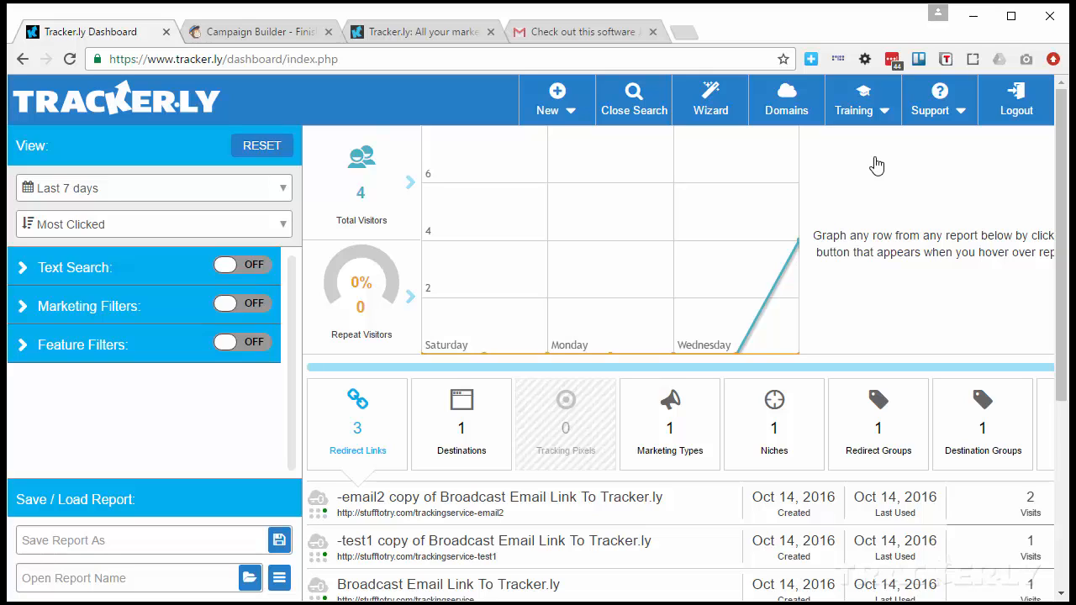
- Show the training resources offered on the Tracker.ly dashboard
{"action": "left_click", "coordinate": [868, 110]}
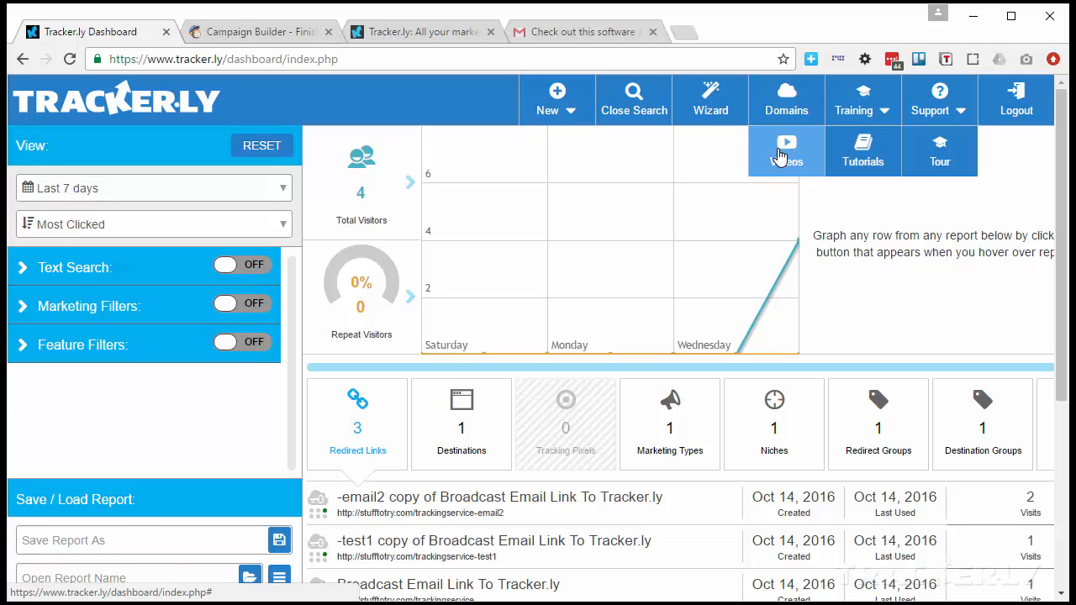